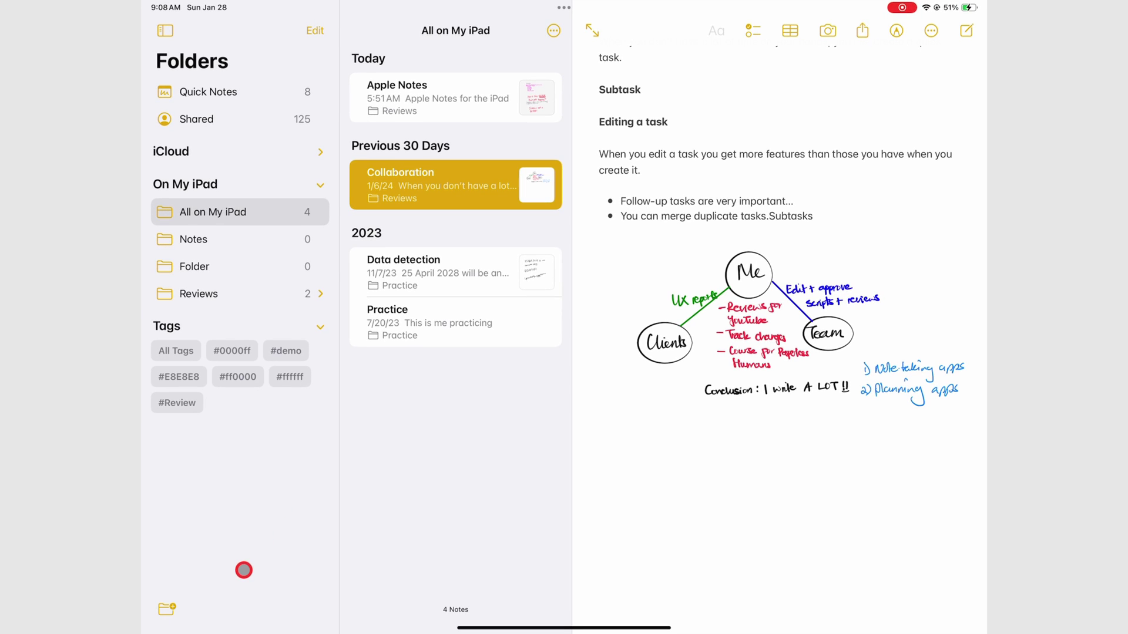
Create a new folder in the chosen location and make it a smart folder
click(167, 609)
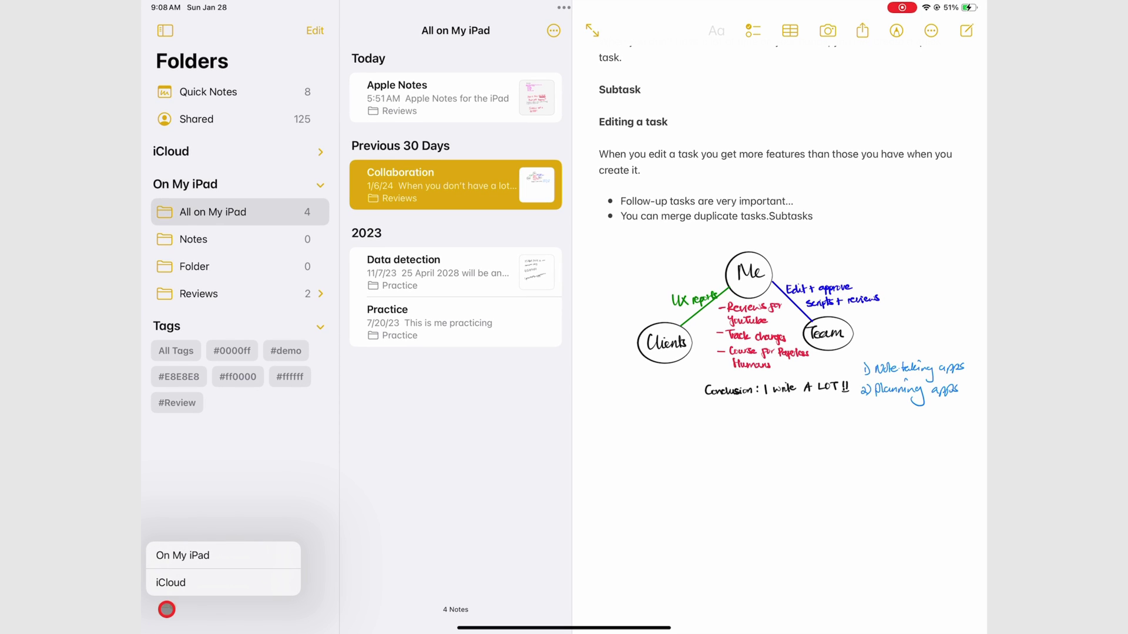
click(169, 583)
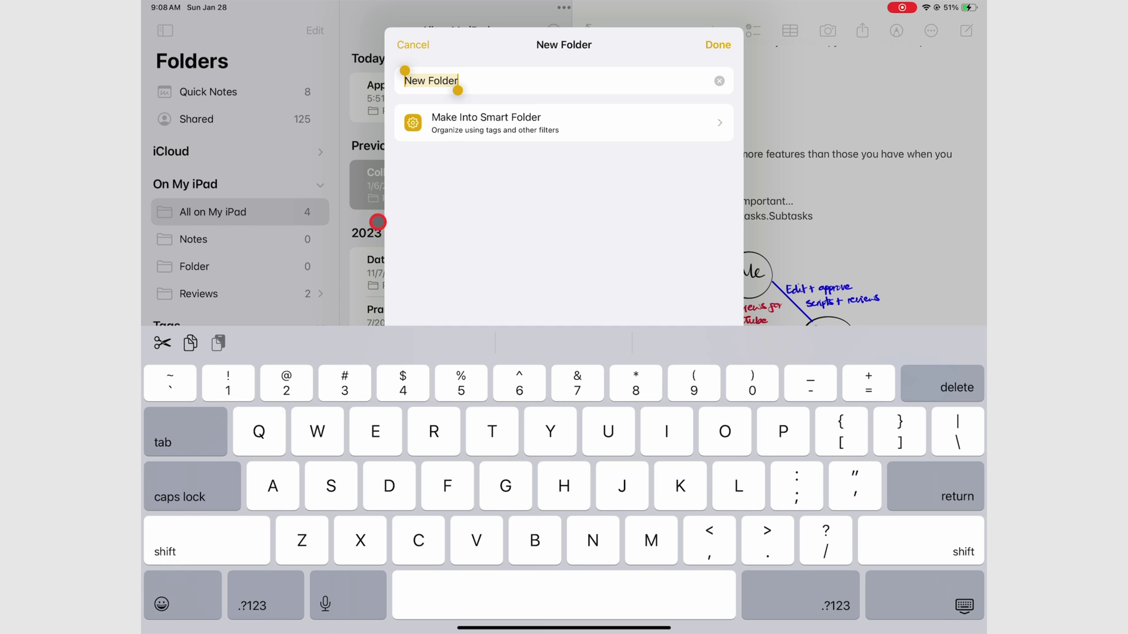
click(459, 125)
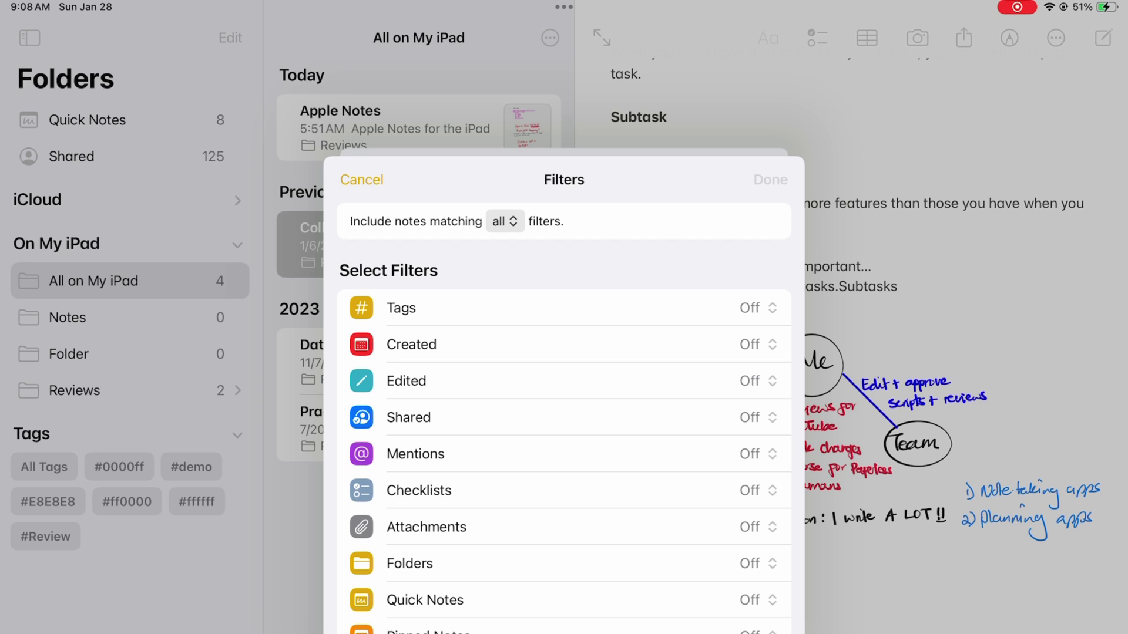
Set 'Include notes matching' to any of the filters instead of all
click(512, 221)
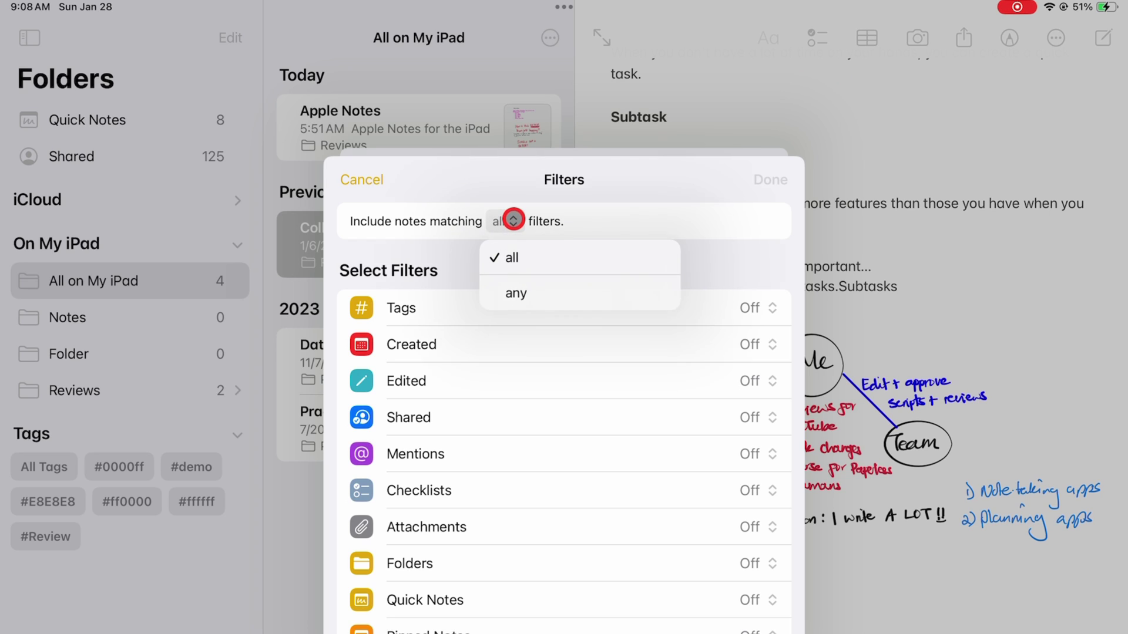
click(546, 252)
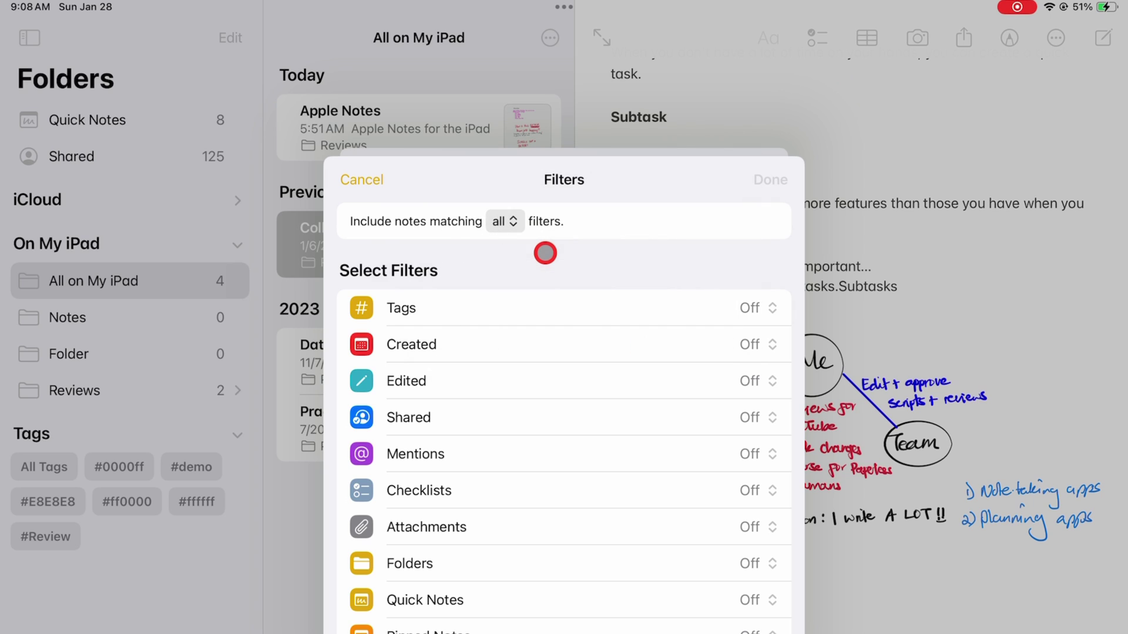
click(509, 222)
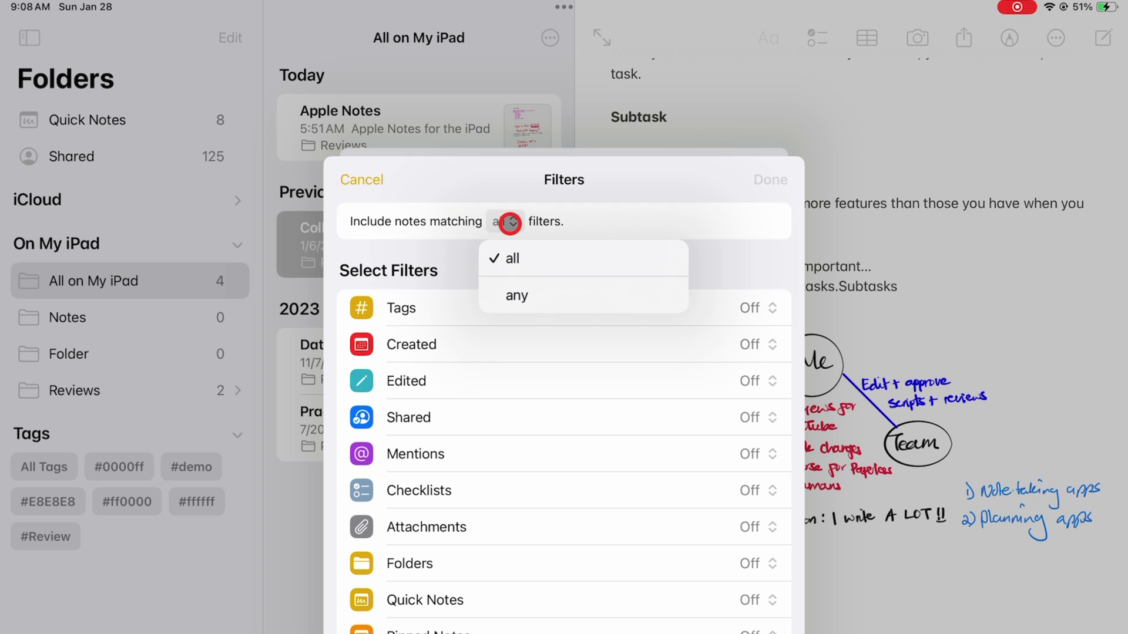
click(577, 294)
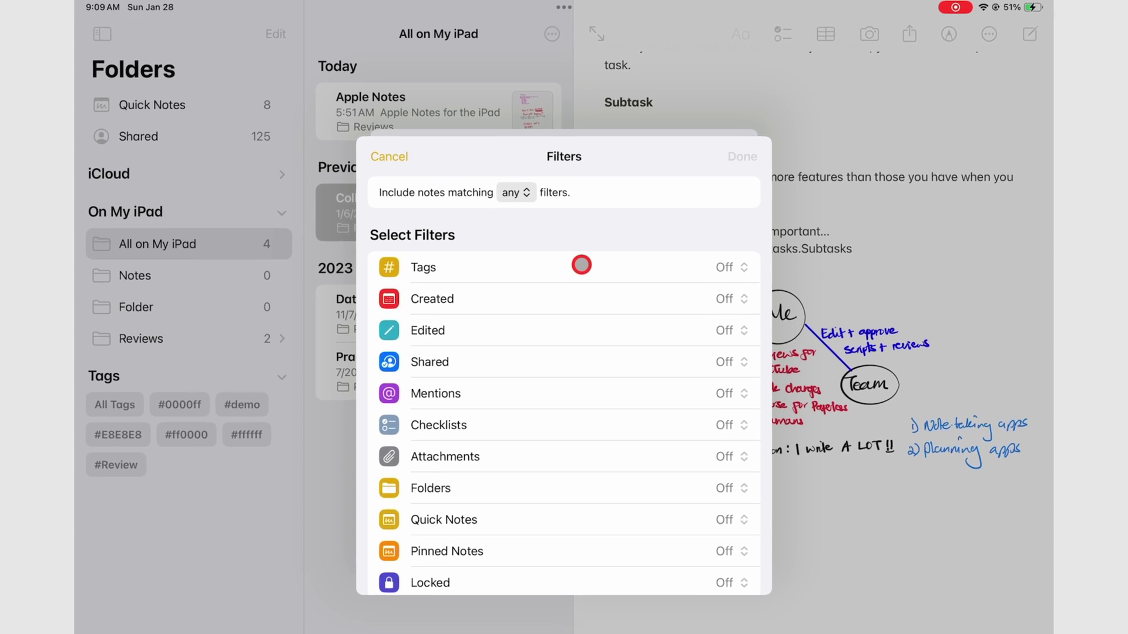
scroll(582, 291, down, 1)
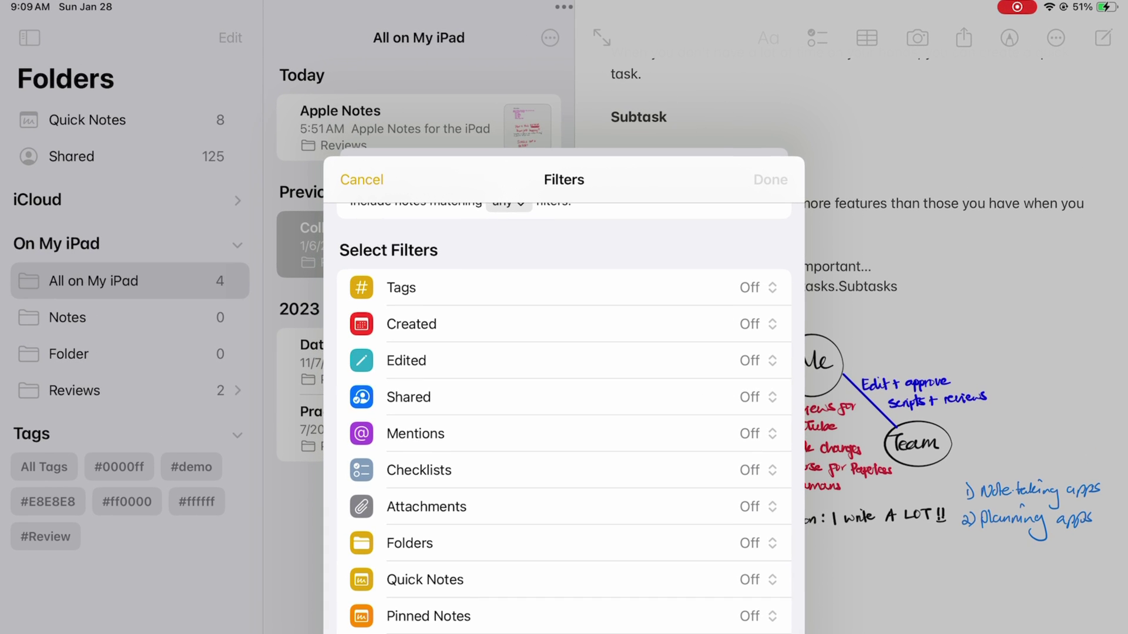
scroll(737, 352, up, 1)
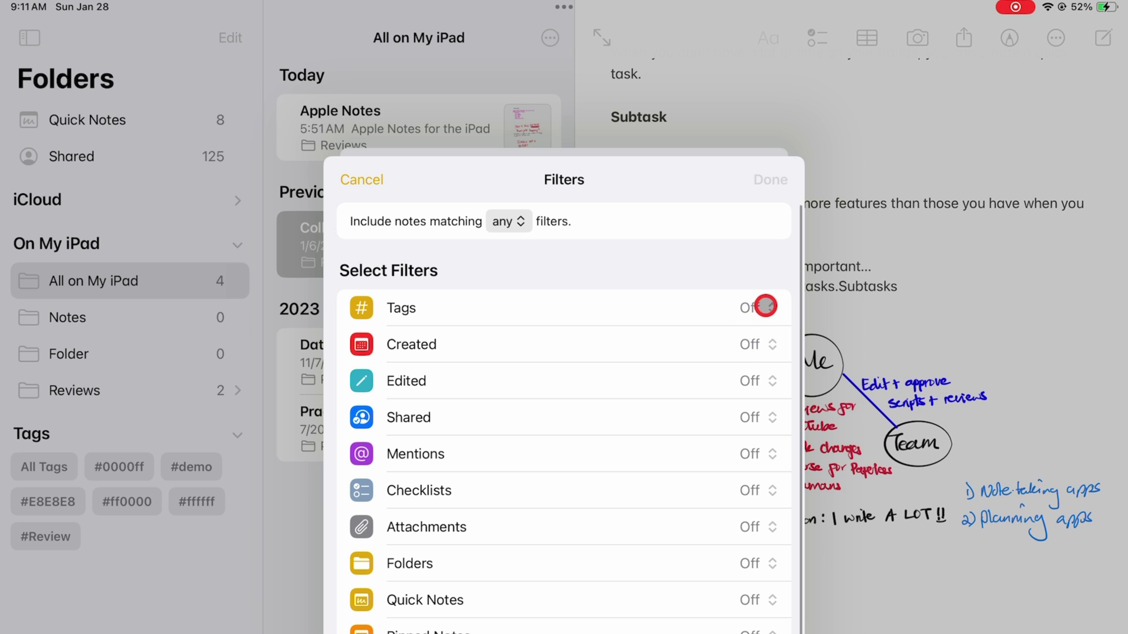
Try the Tags filter as Any Tag, then Any Selected Tag with #Review and #demo
click(766, 306)
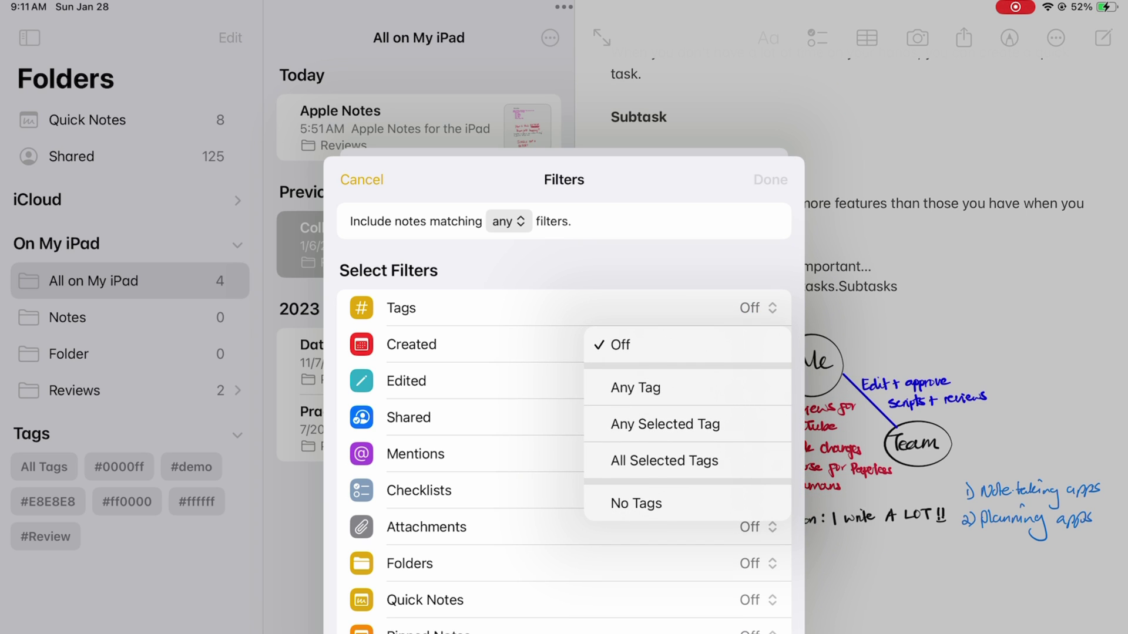
click(742, 388)
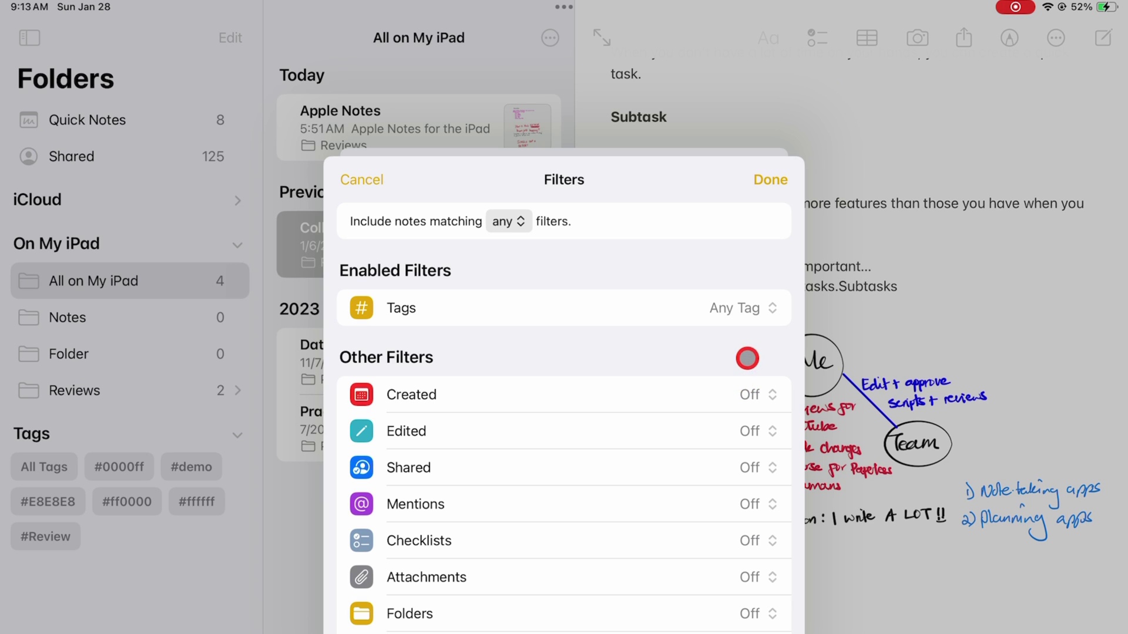
click(767, 309)
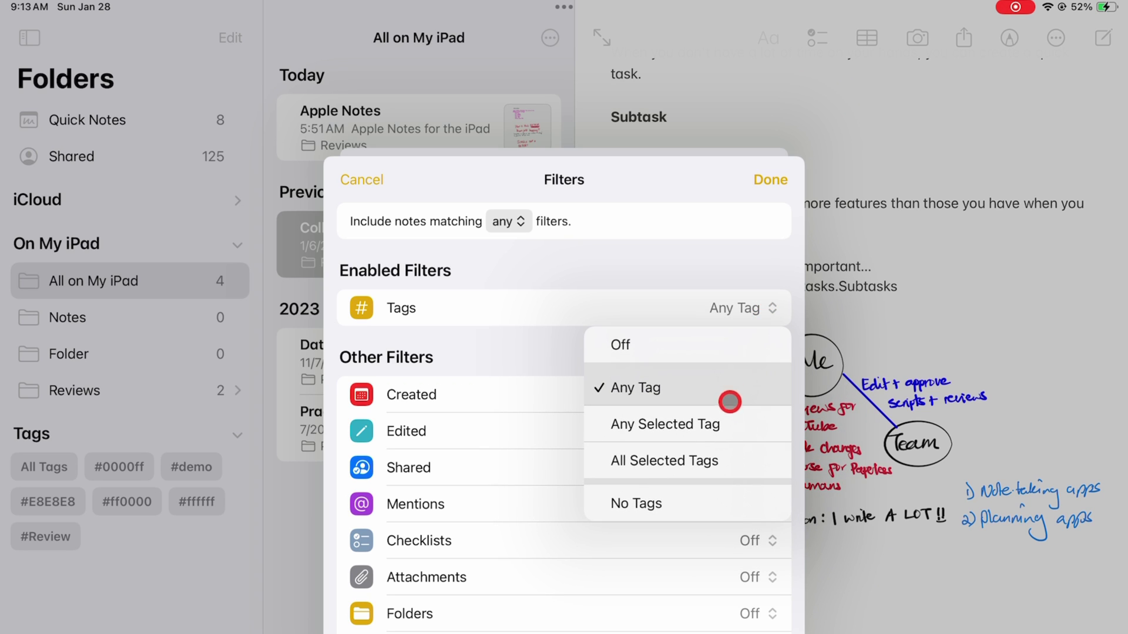
click(725, 424)
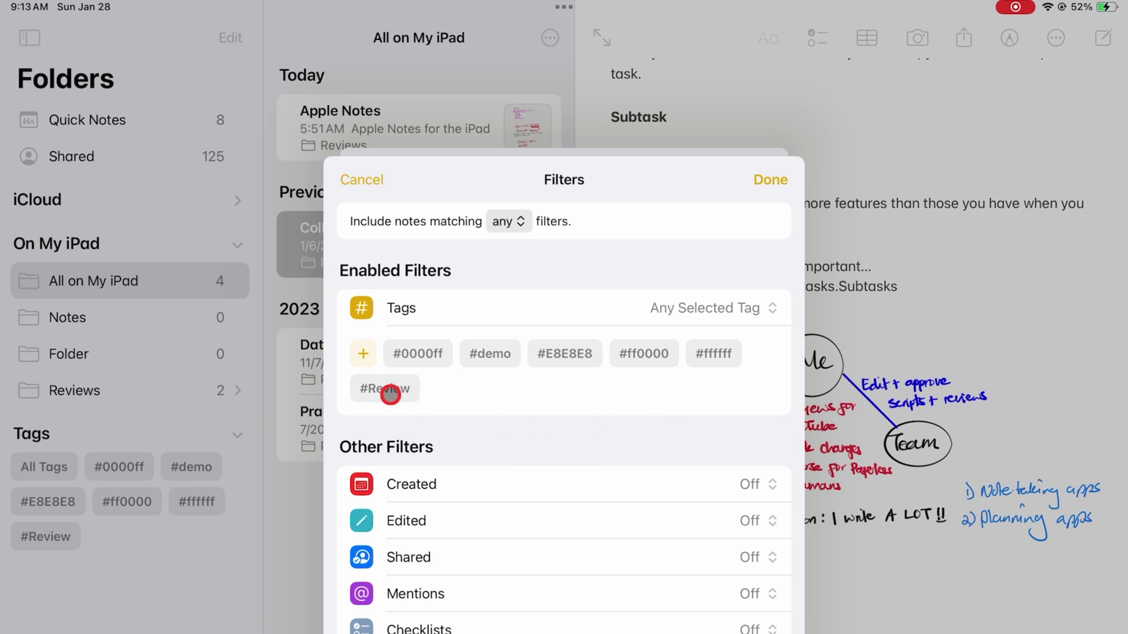
click(389, 395)
click(479, 357)
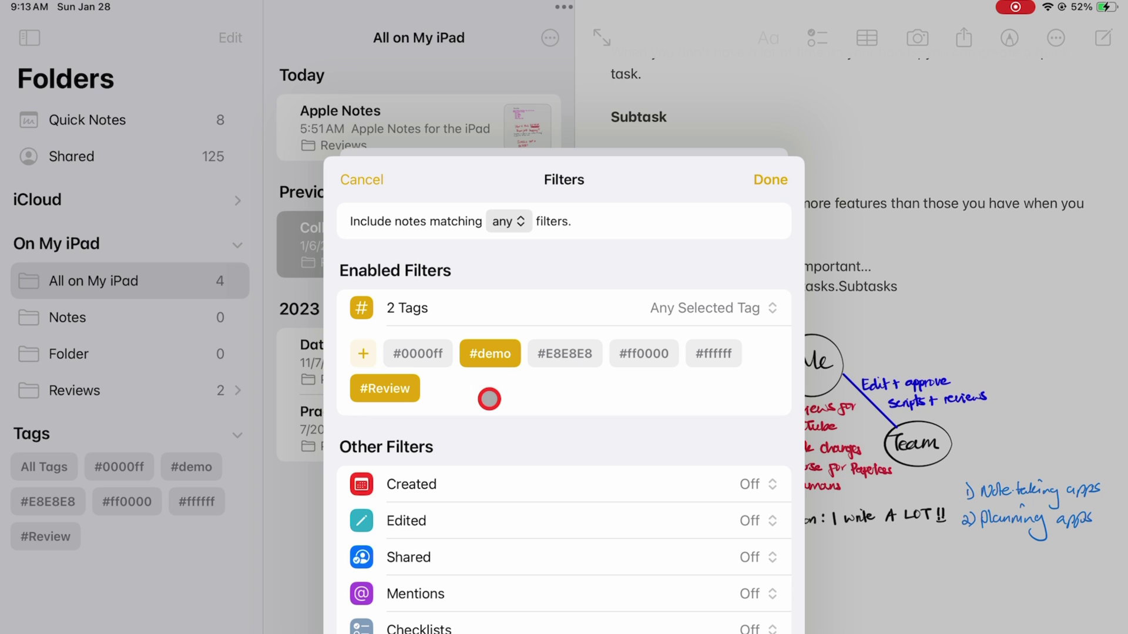
Try All Selected Tags with #ff0000 and #ffffff, then set Tags to No Tags
click(768, 308)
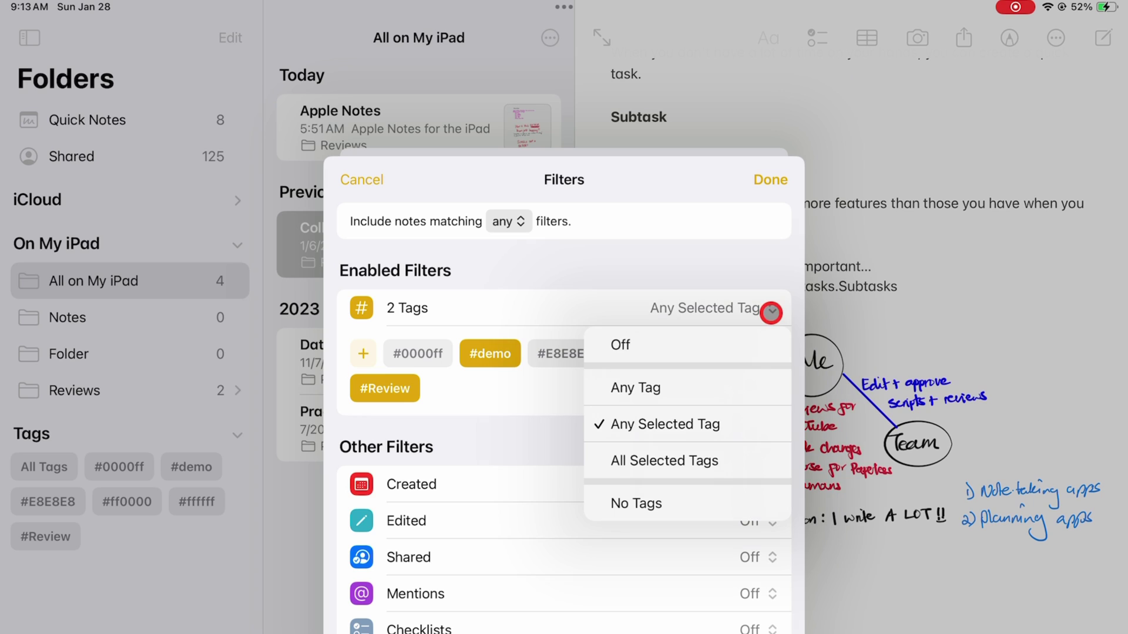
click(741, 464)
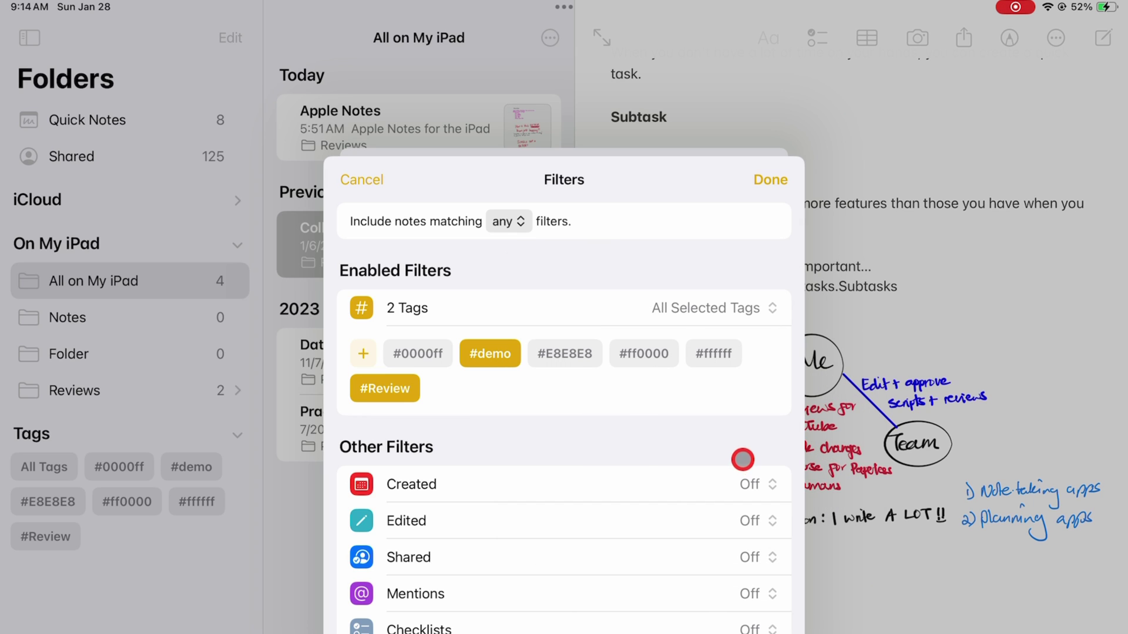
click(657, 356)
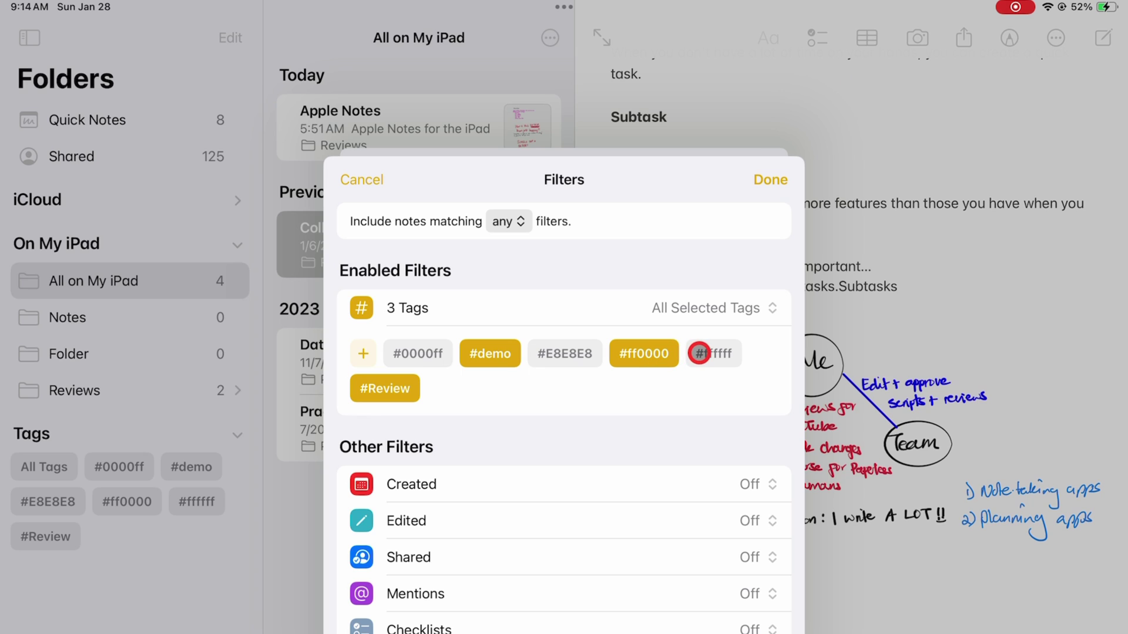
click(699, 354)
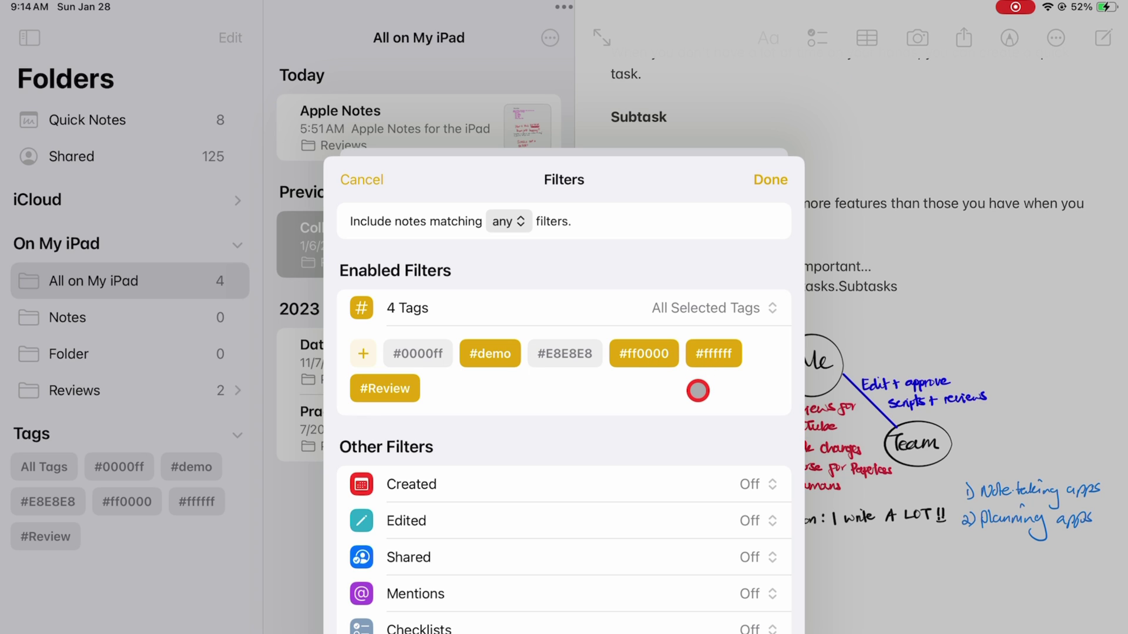
click(769, 309)
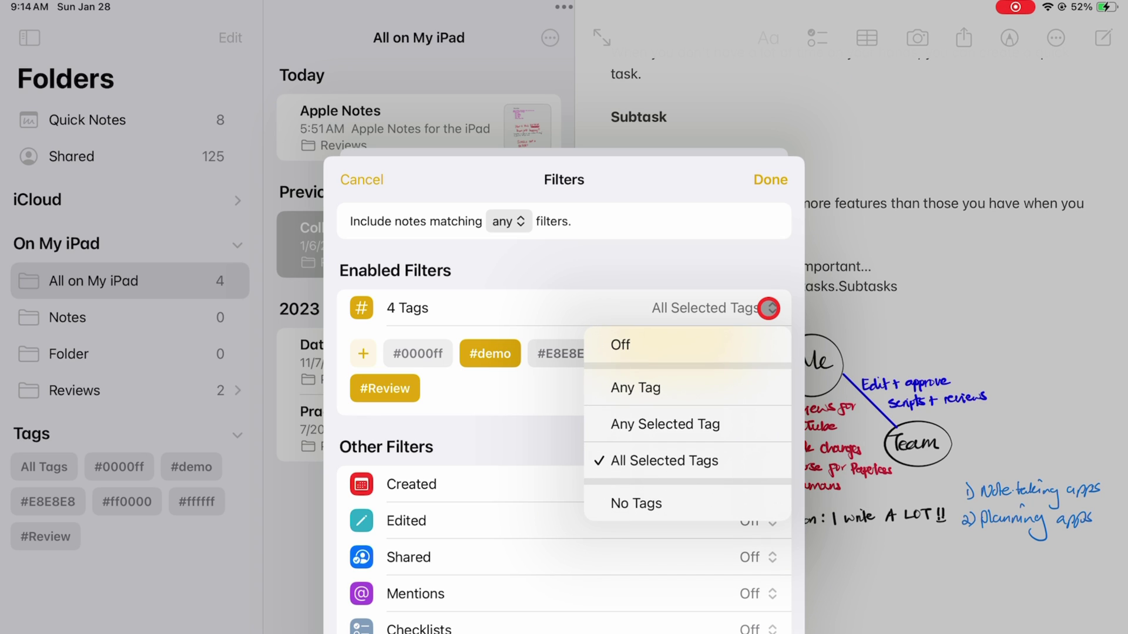
click(723, 505)
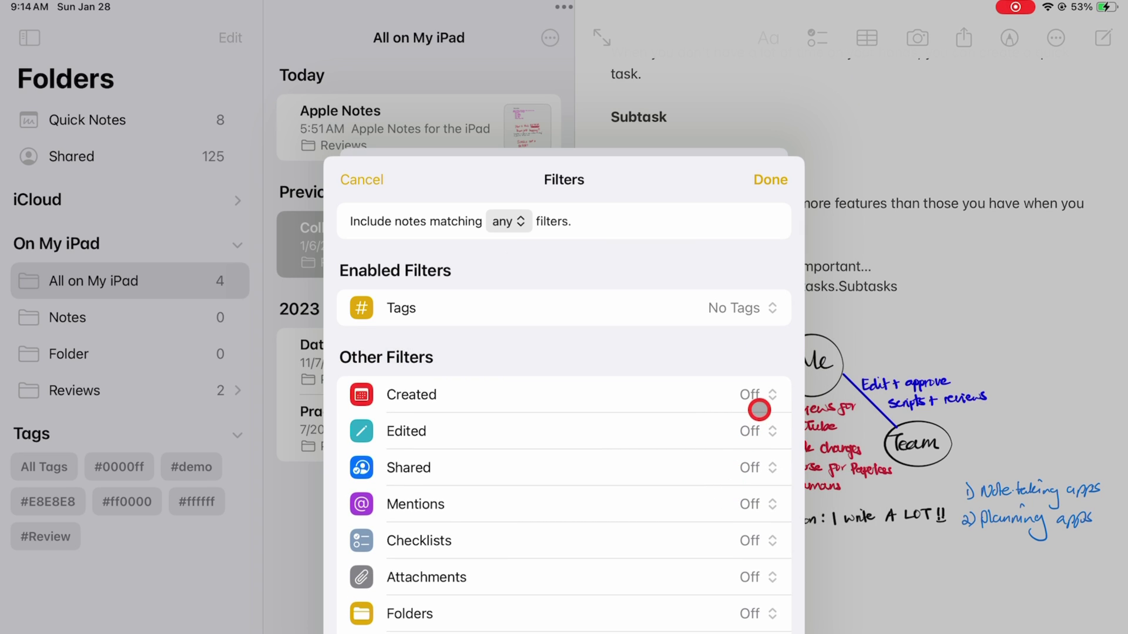
Set Created to Today and Edited to Last 3 Months, then view Edited's Custom options
click(771, 393)
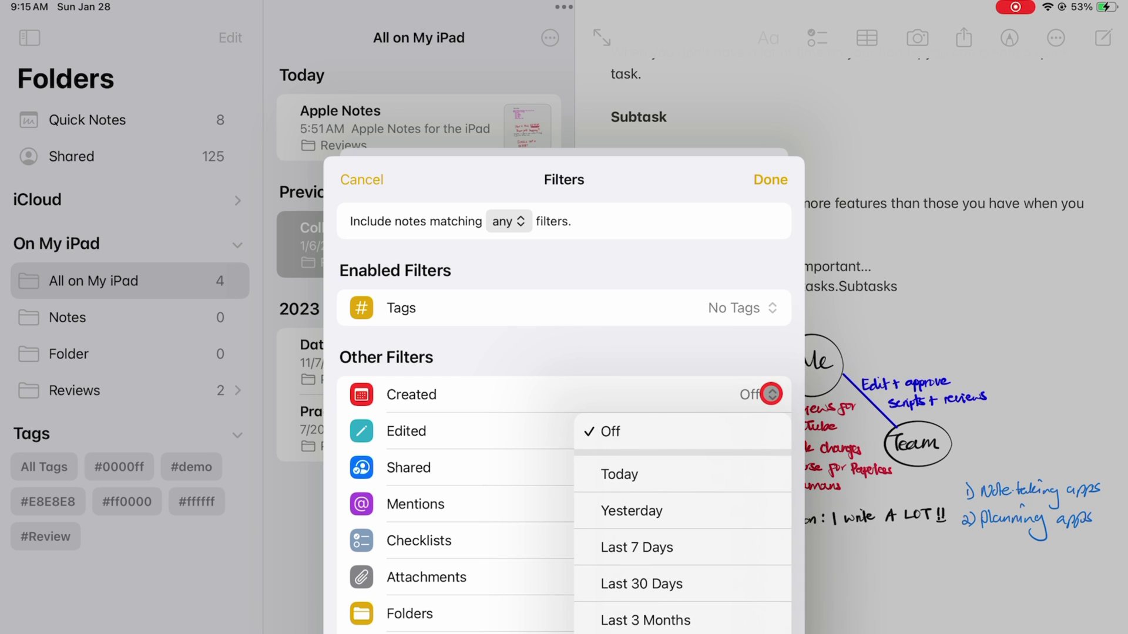
click(763, 479)
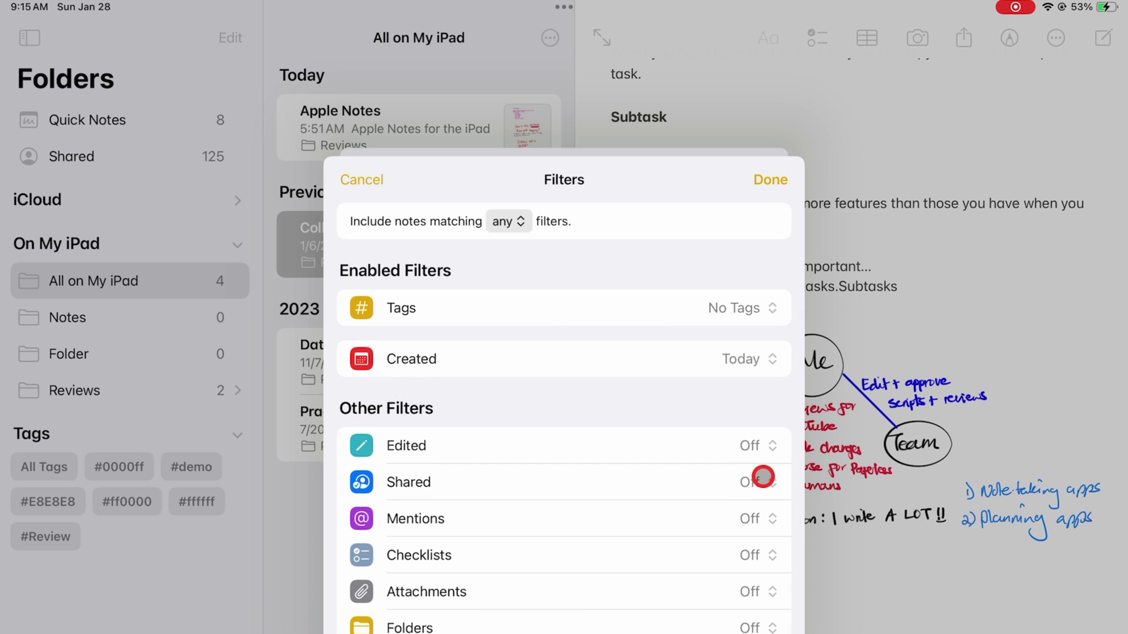
click(770, 446)
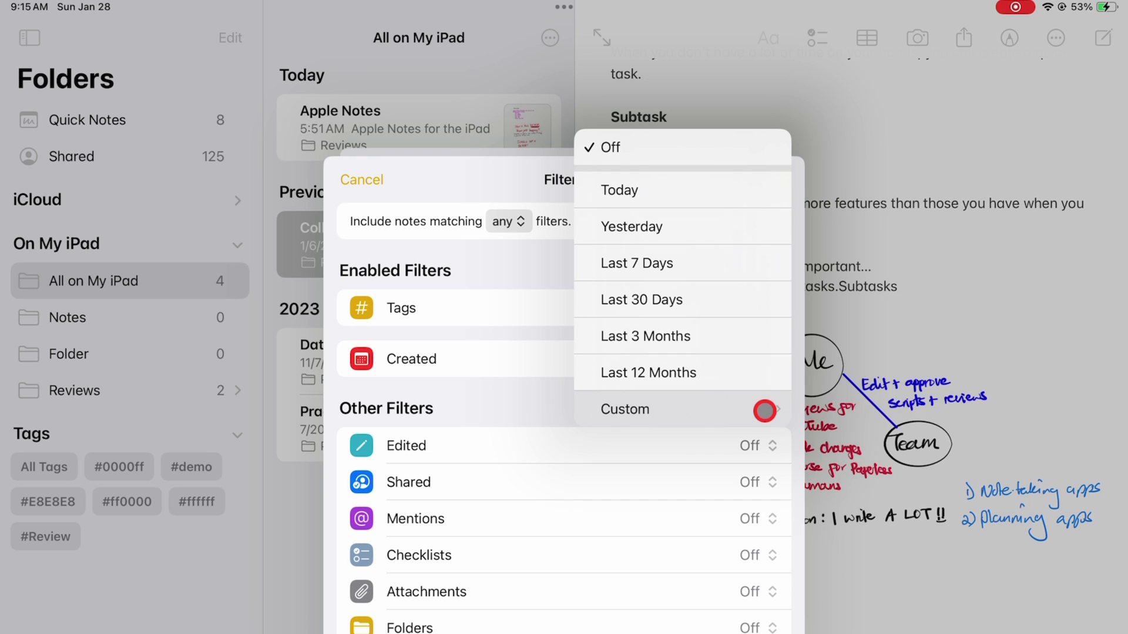
click(756, 347)
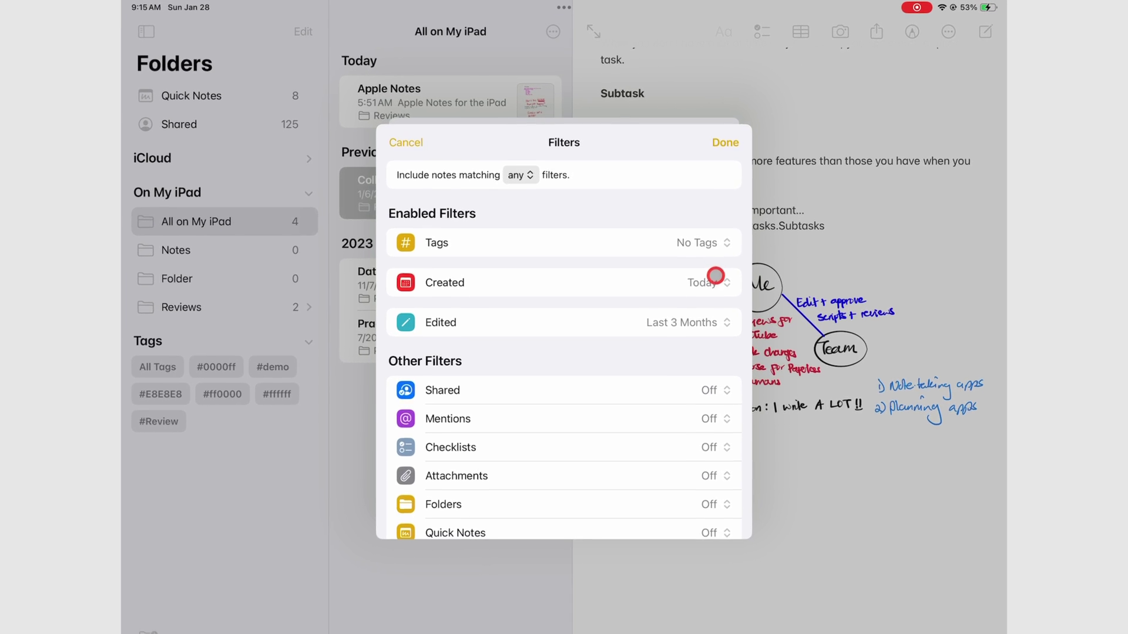
click(719, 308)
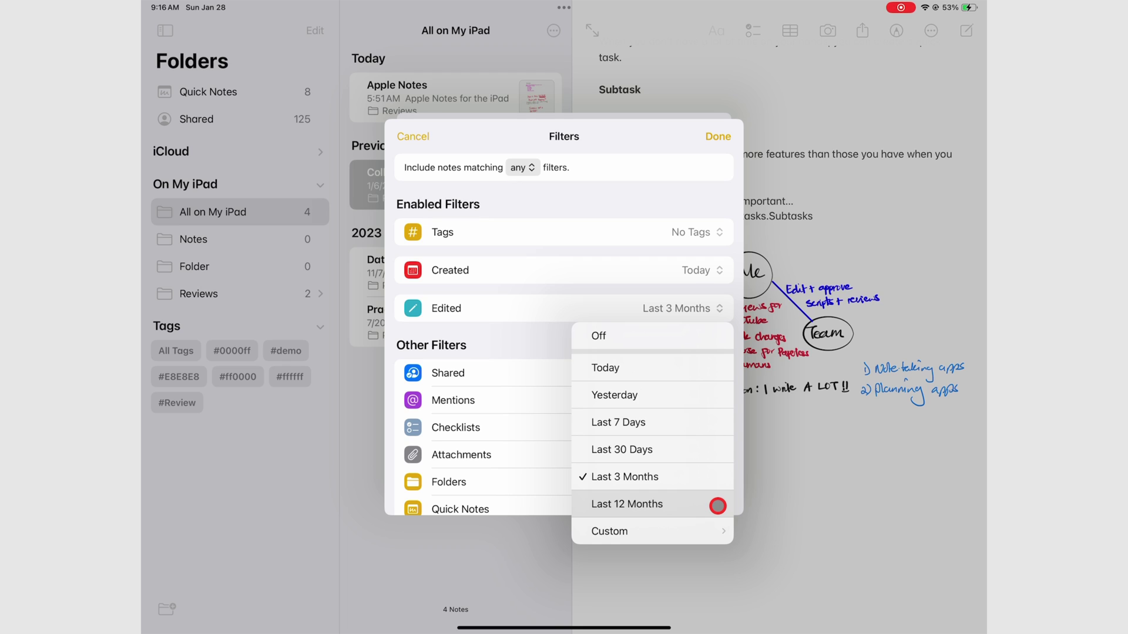
click(714, 533)
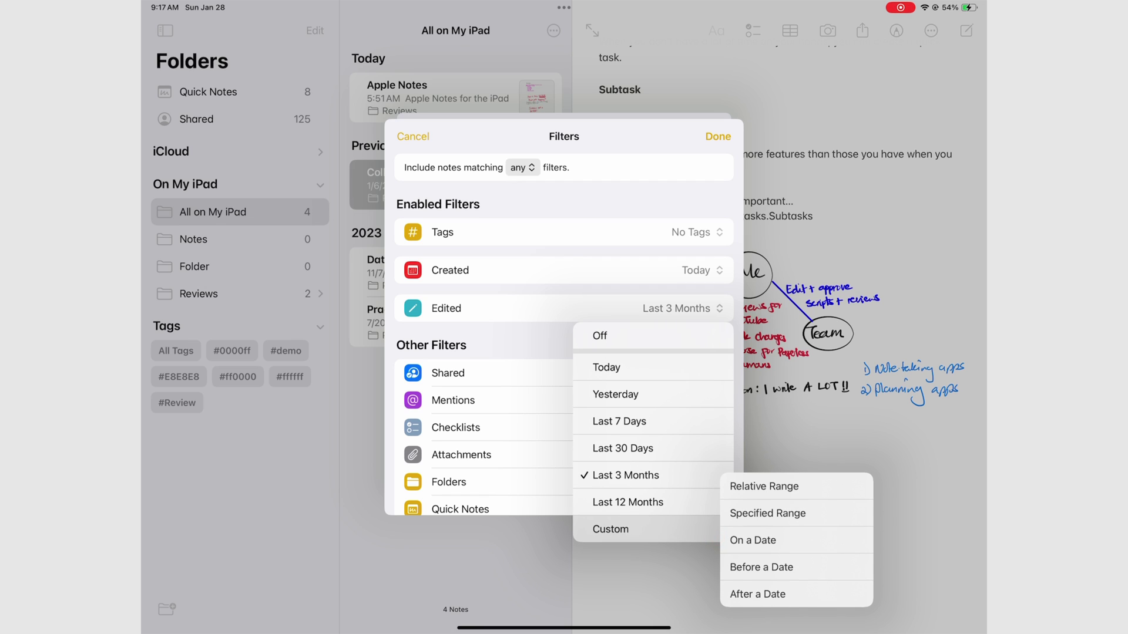
Set the Edited filter to In the Past 2 Years
click(787, 486)
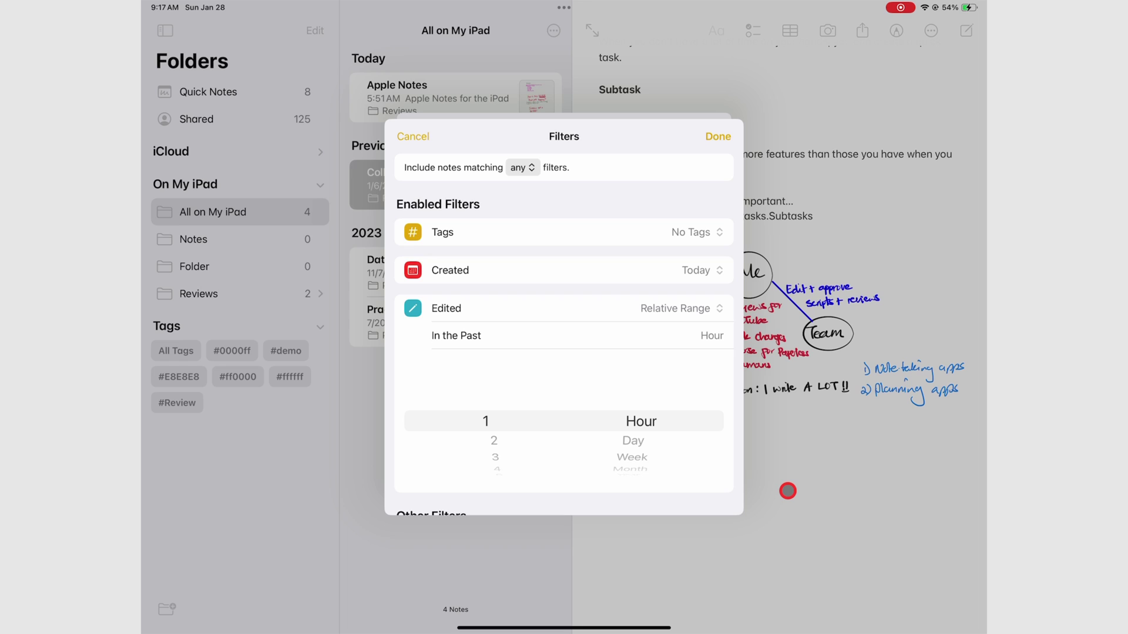
click(648, 445)
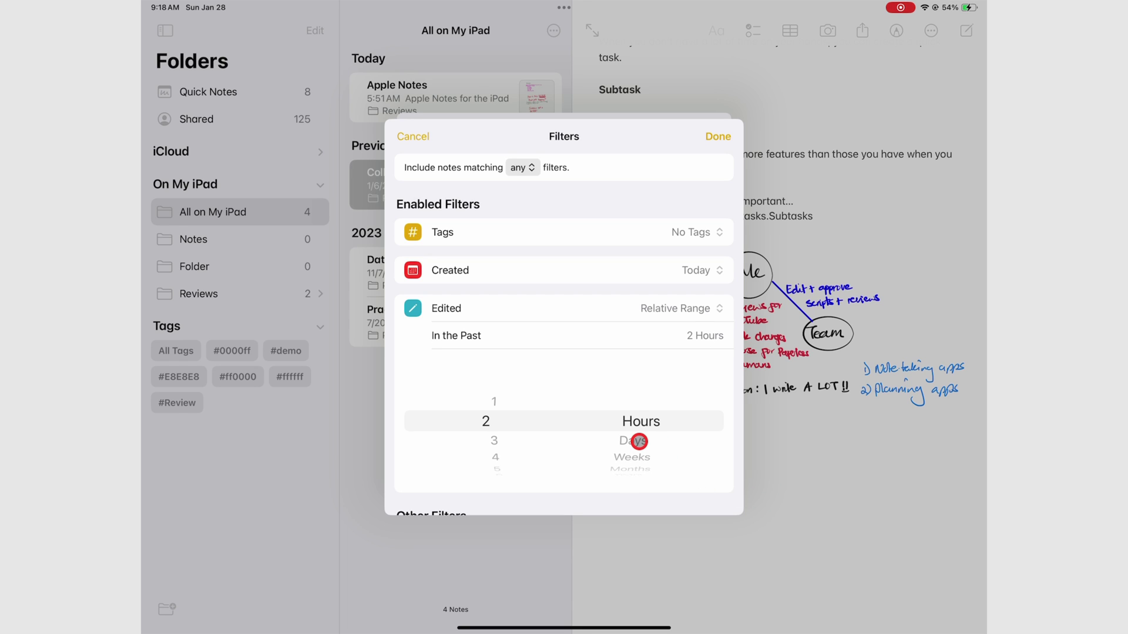
click(639, 441)
click(639, 440)
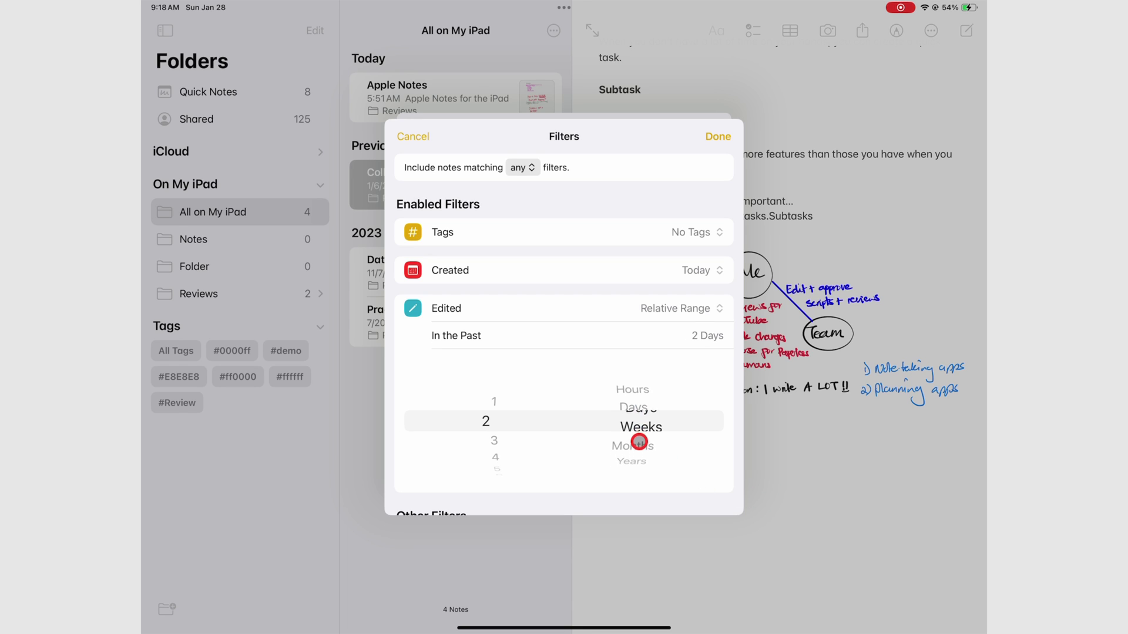
click(639, 440)
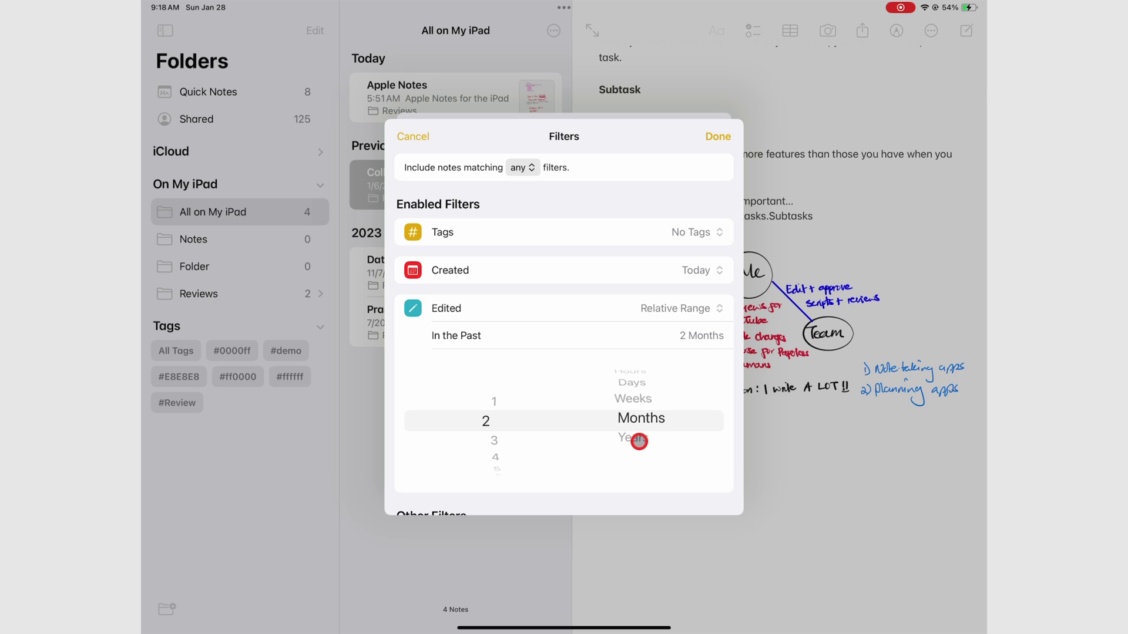
click(639, 440)
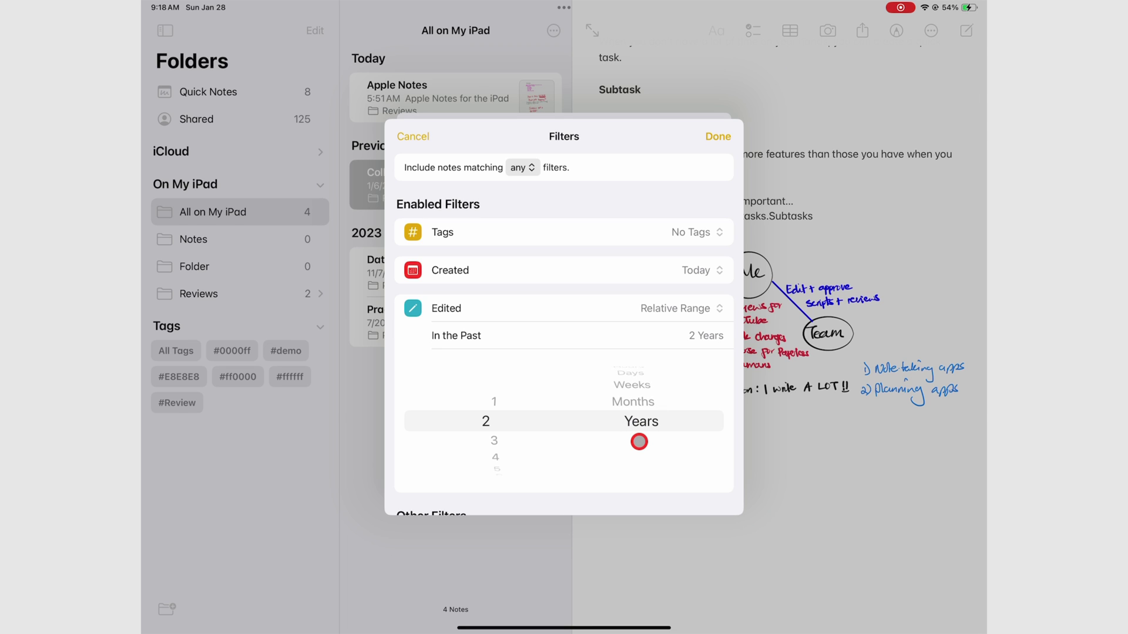
click(681, 309)
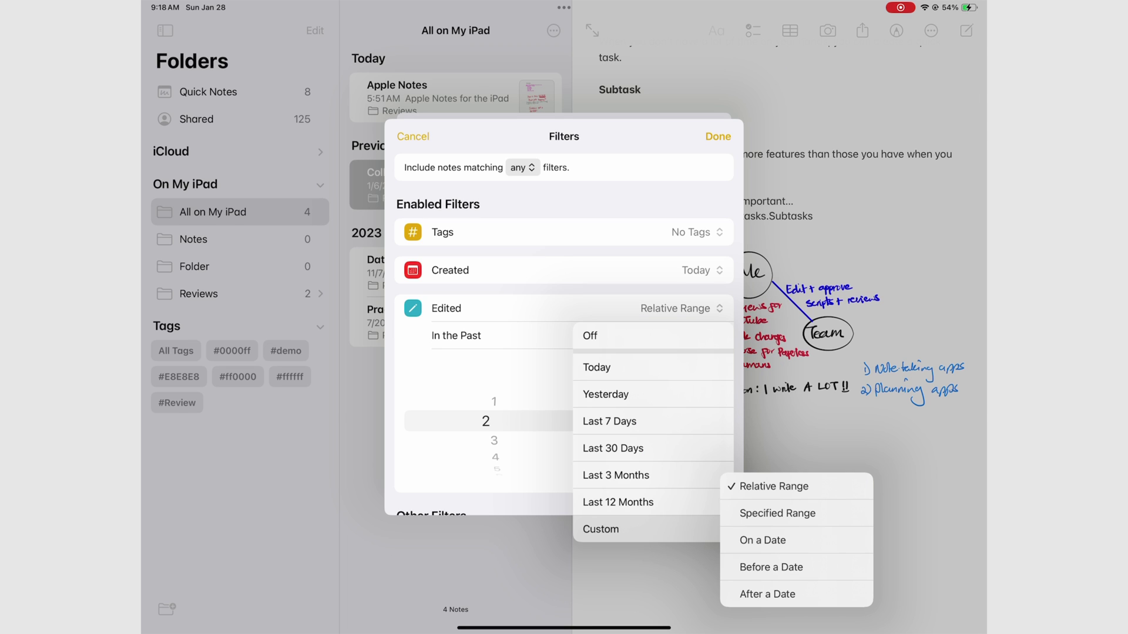
Give Edited a specified range from Jan 1, 2024 to Jan 24, 2024
click(773, 513)
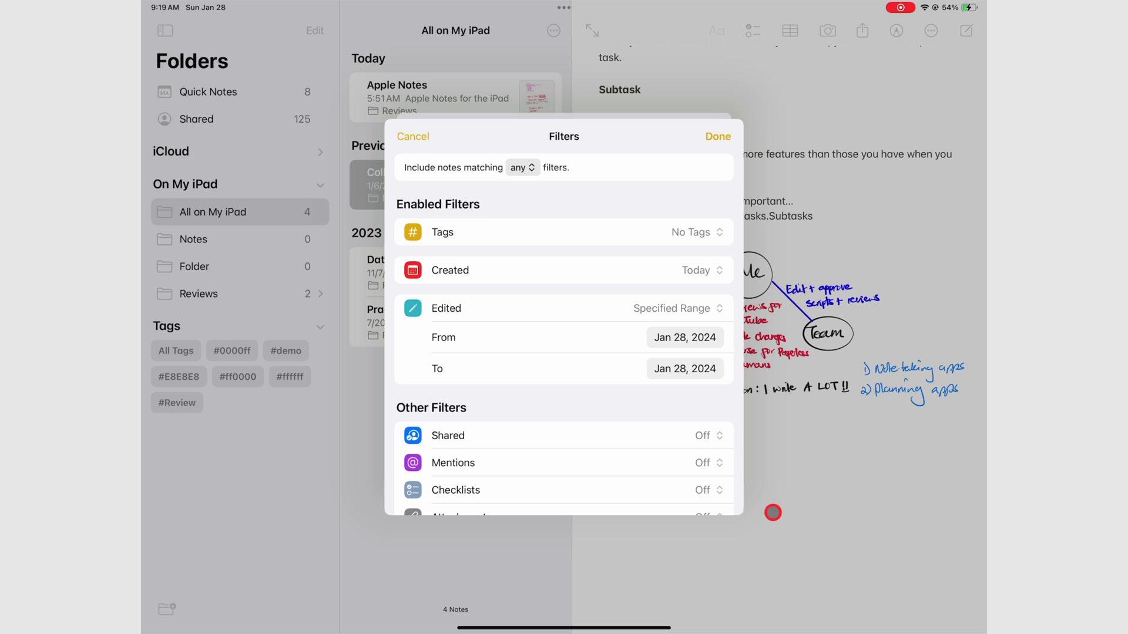
click(686, 337)
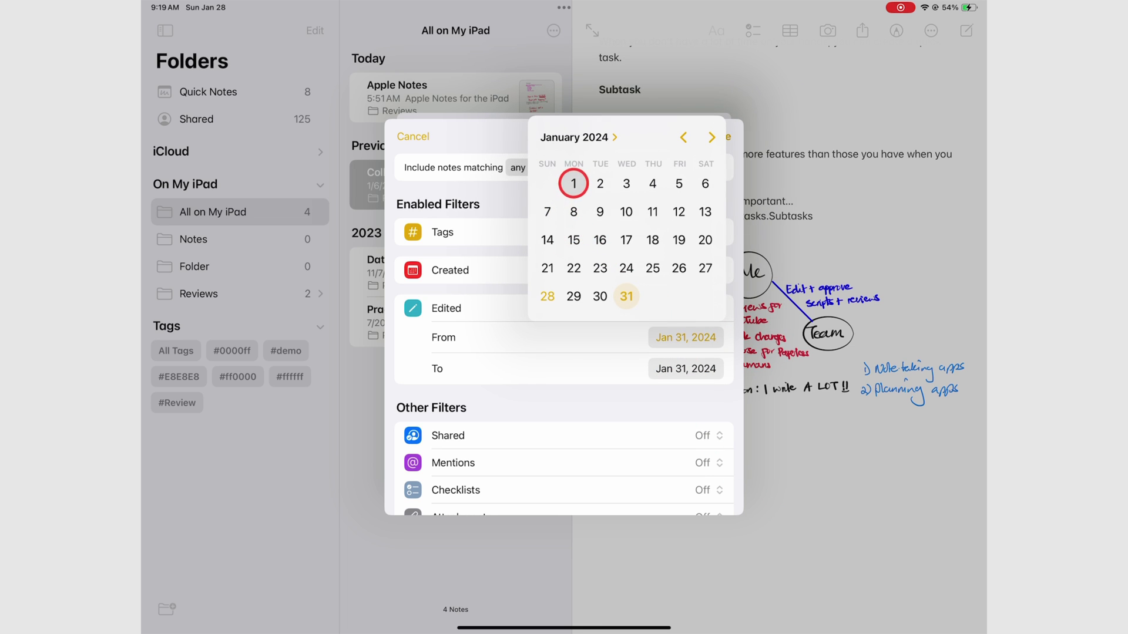
click(573, 184)
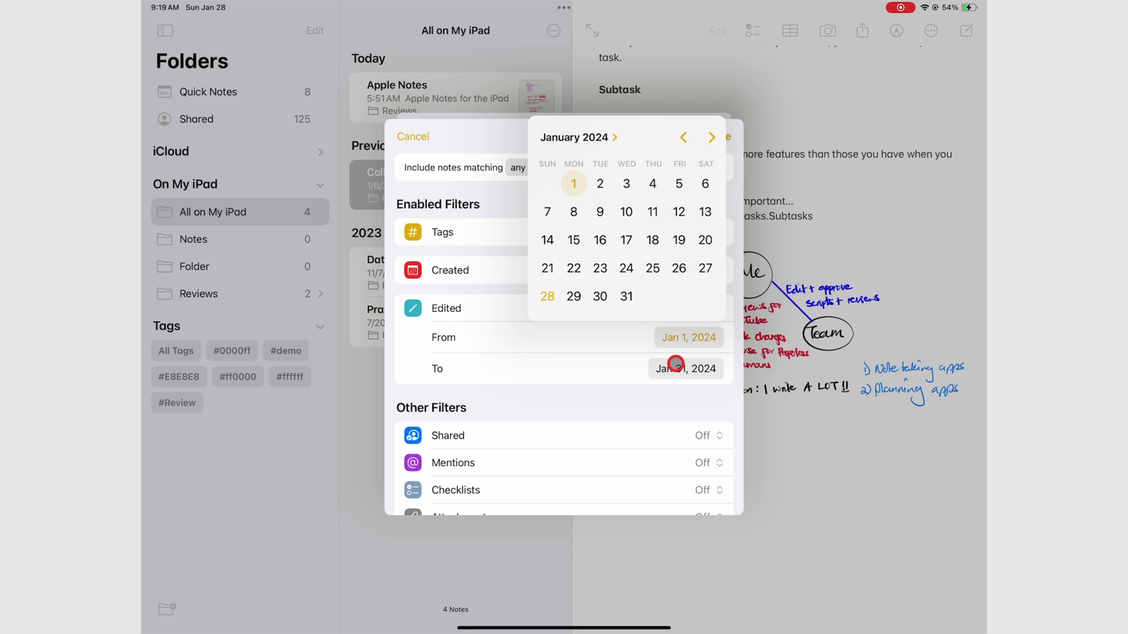
click(686, 371)
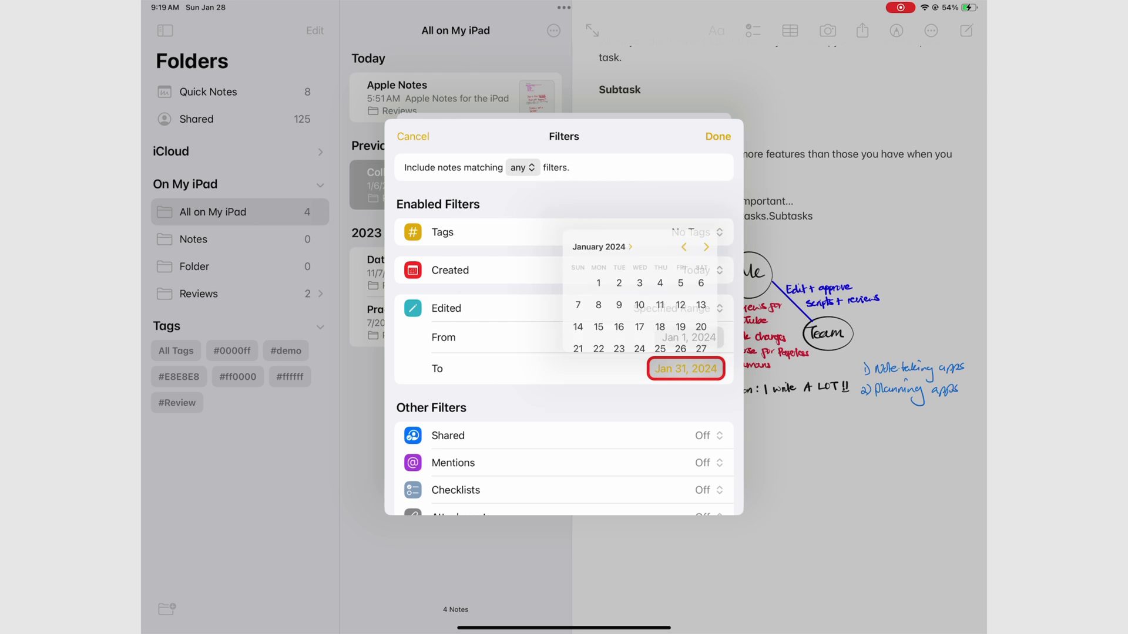
click(625, 299)
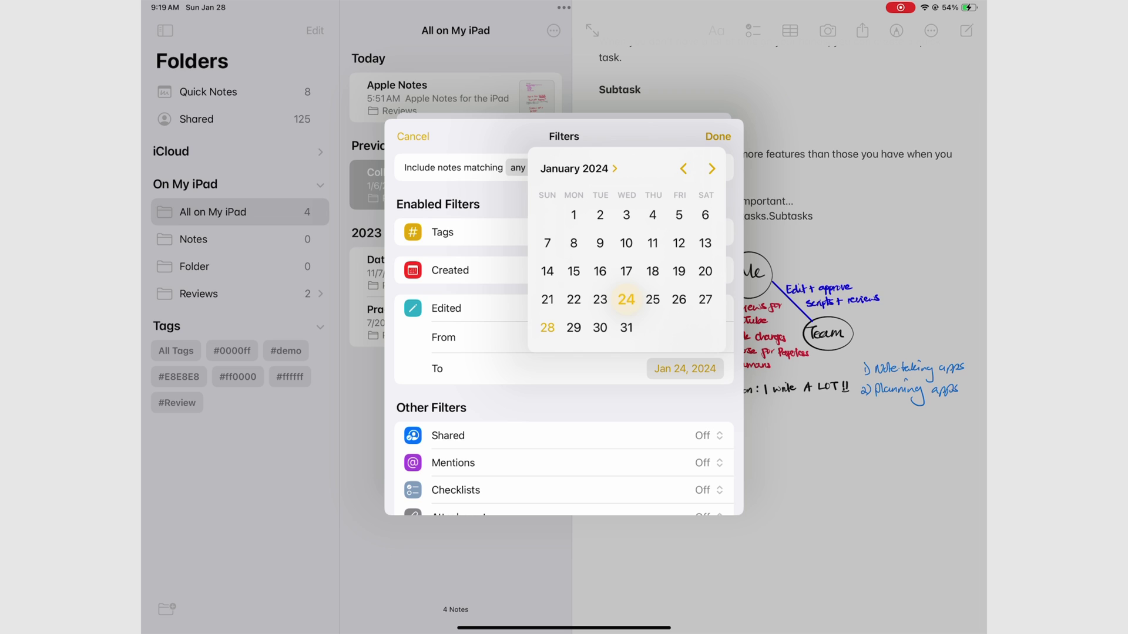
click(625, 401)
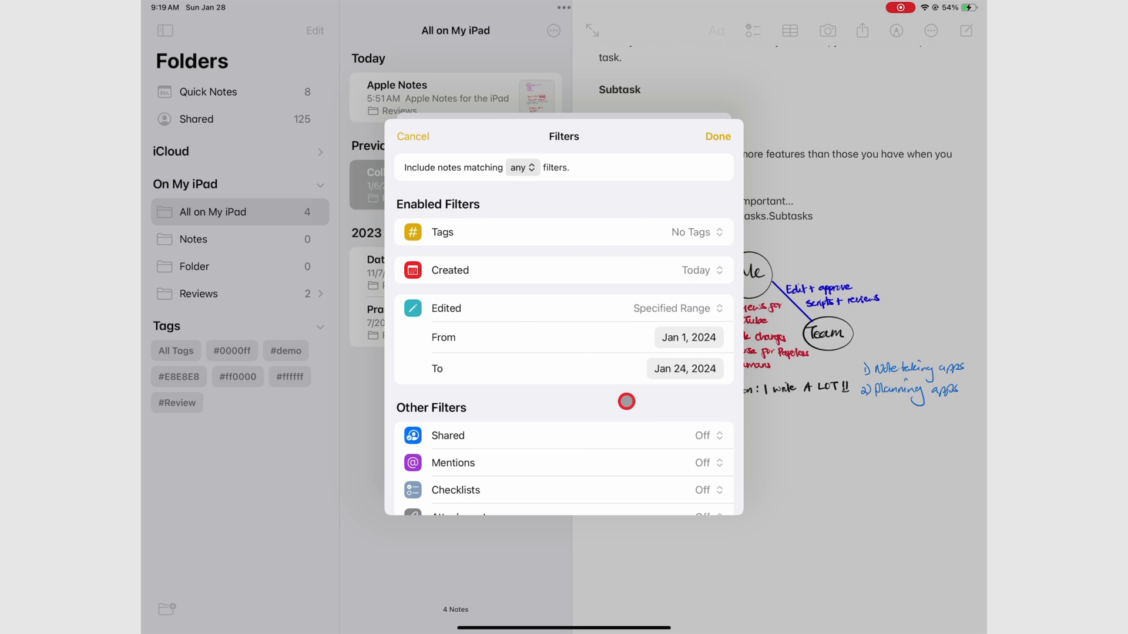
Set the Edited filter to On a Date, January 15, 2024
click(679, 309)
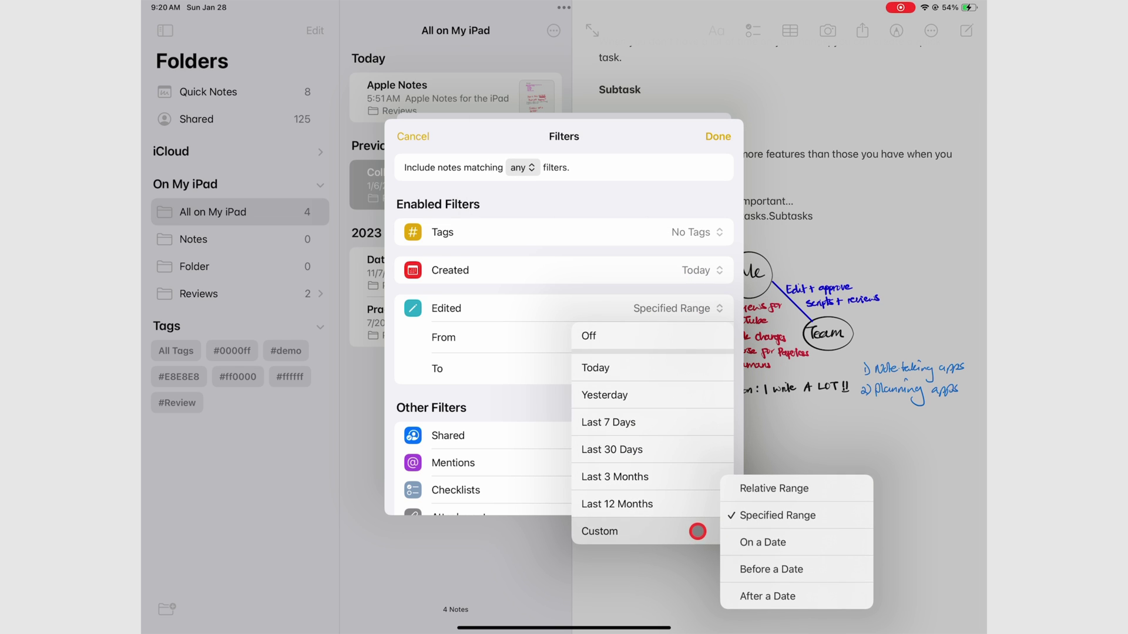
click(754, 540)
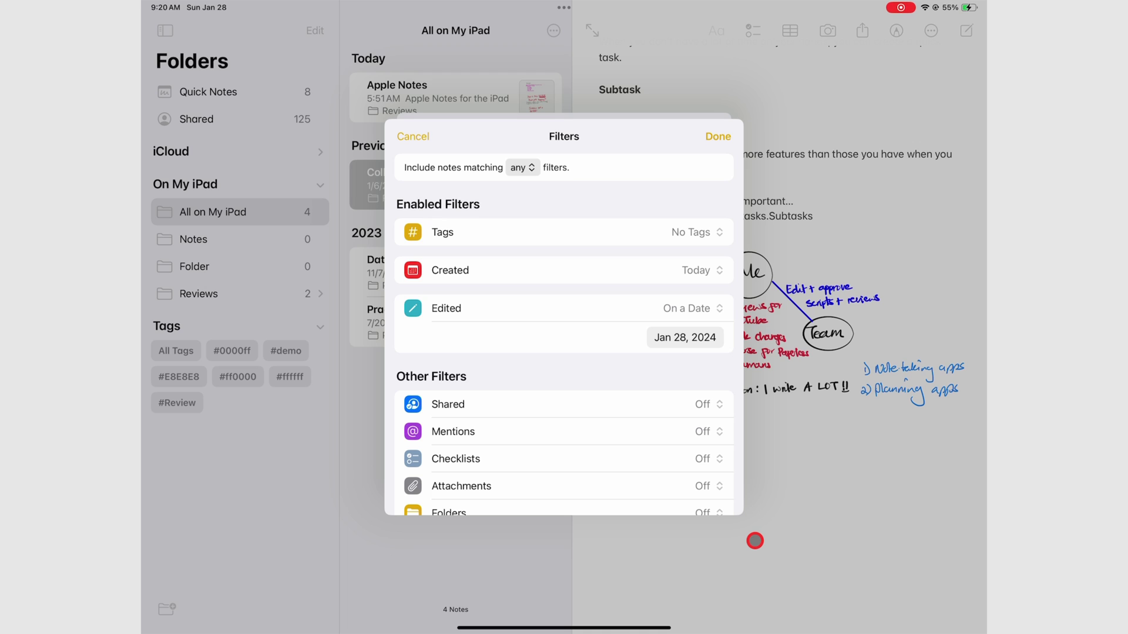
click(680, 342)
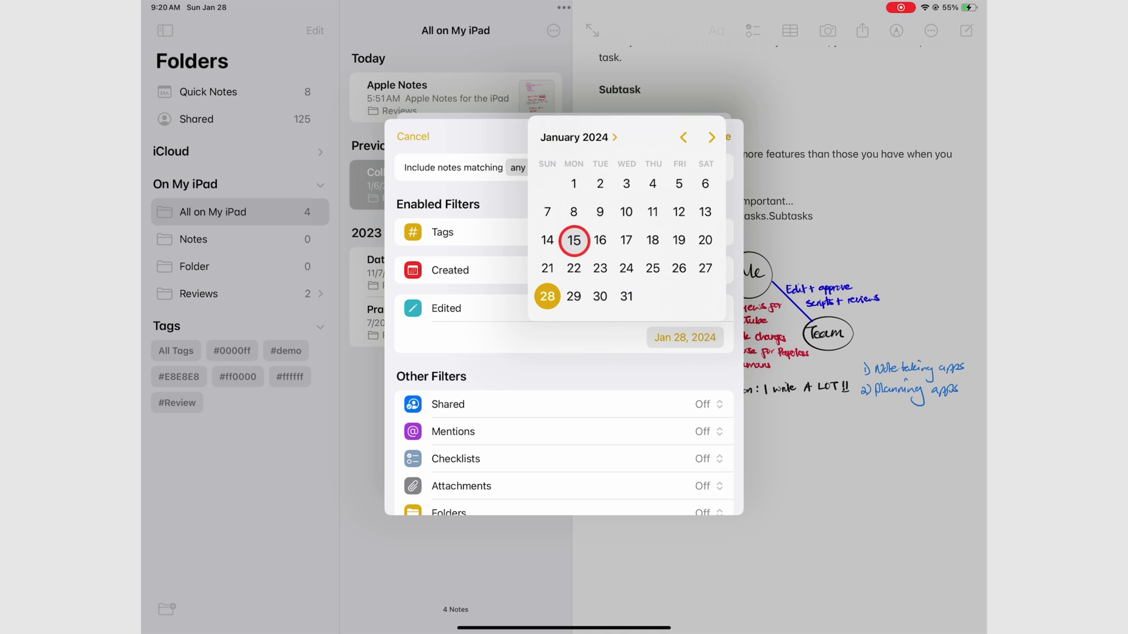
click(574, 240)
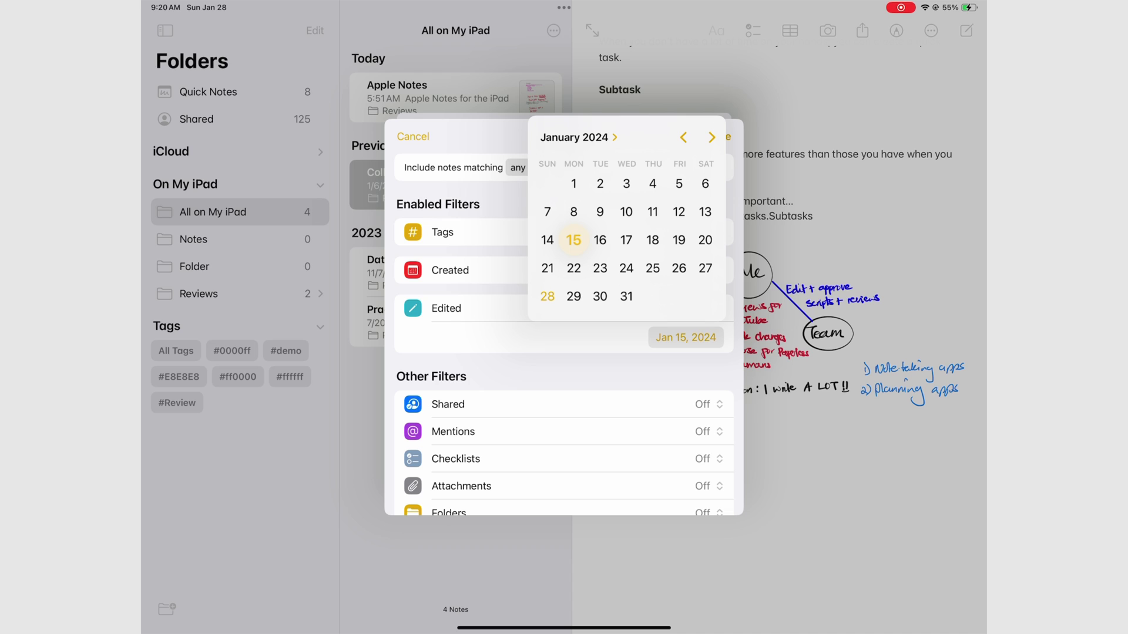
click(598, 354)
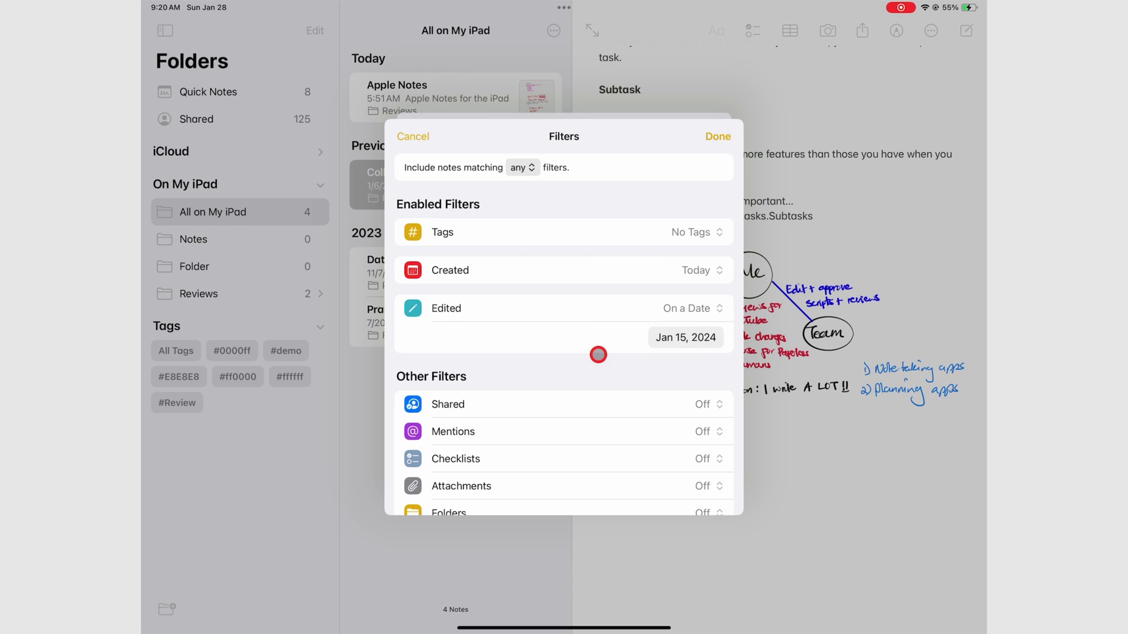
Switch the Edited filter to Before a Date, then to After a Date
click(691, 309)
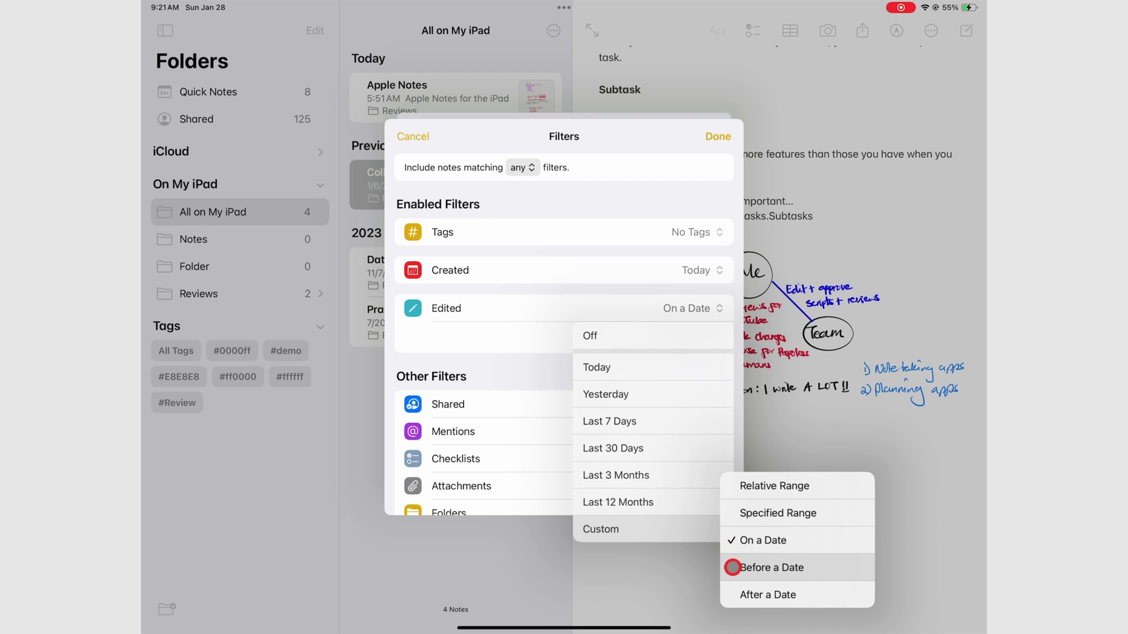
click(732, 568)
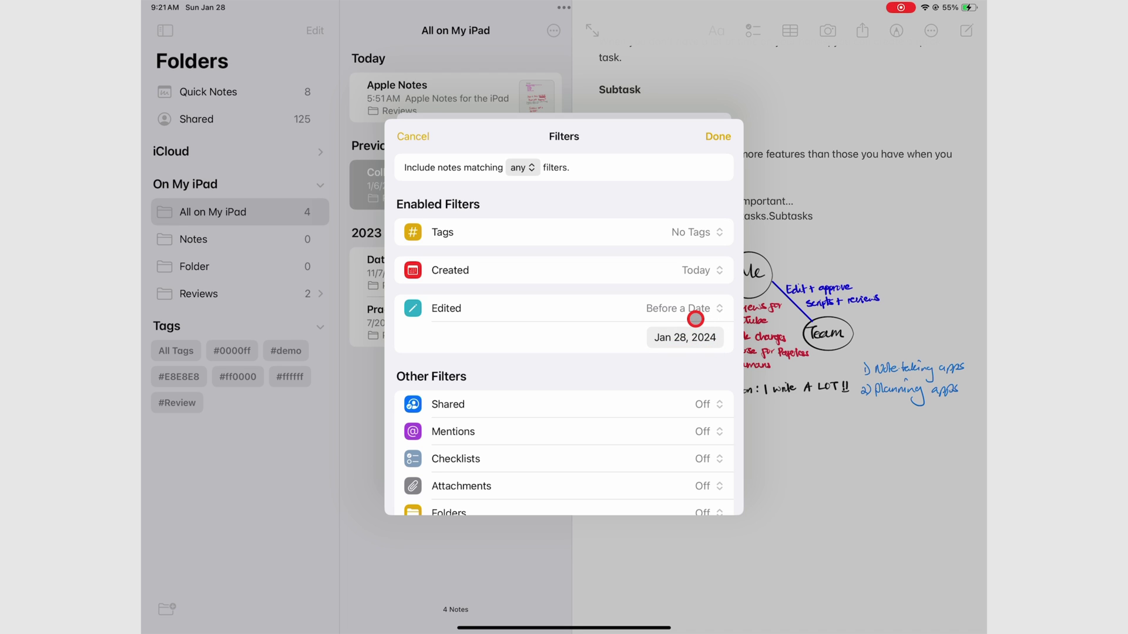
click(699, 312)
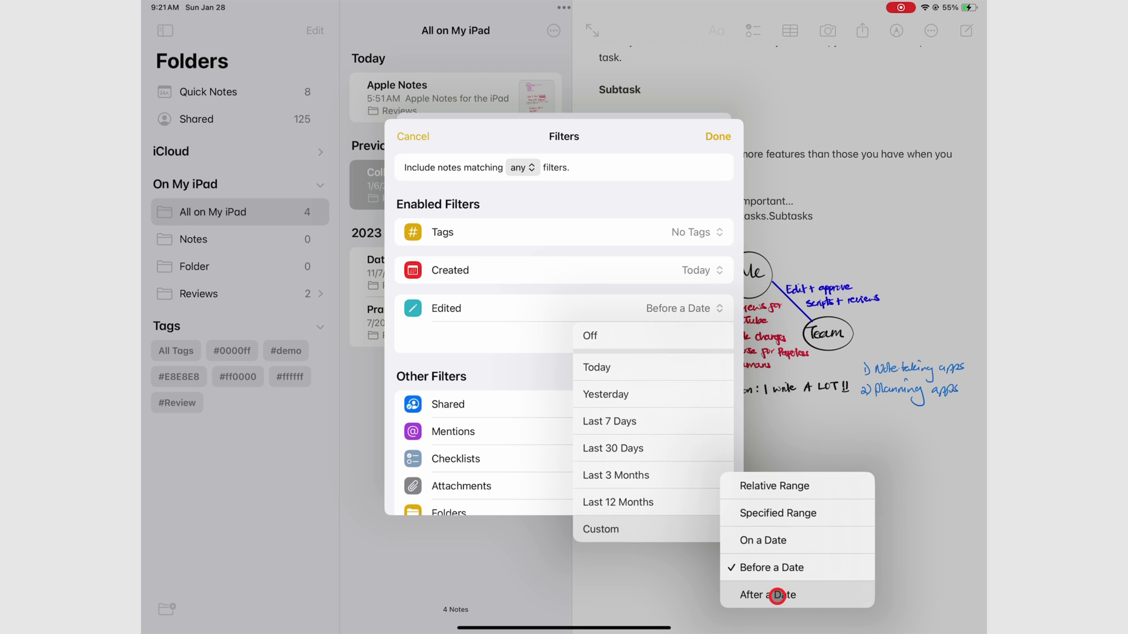
click(777, 596)
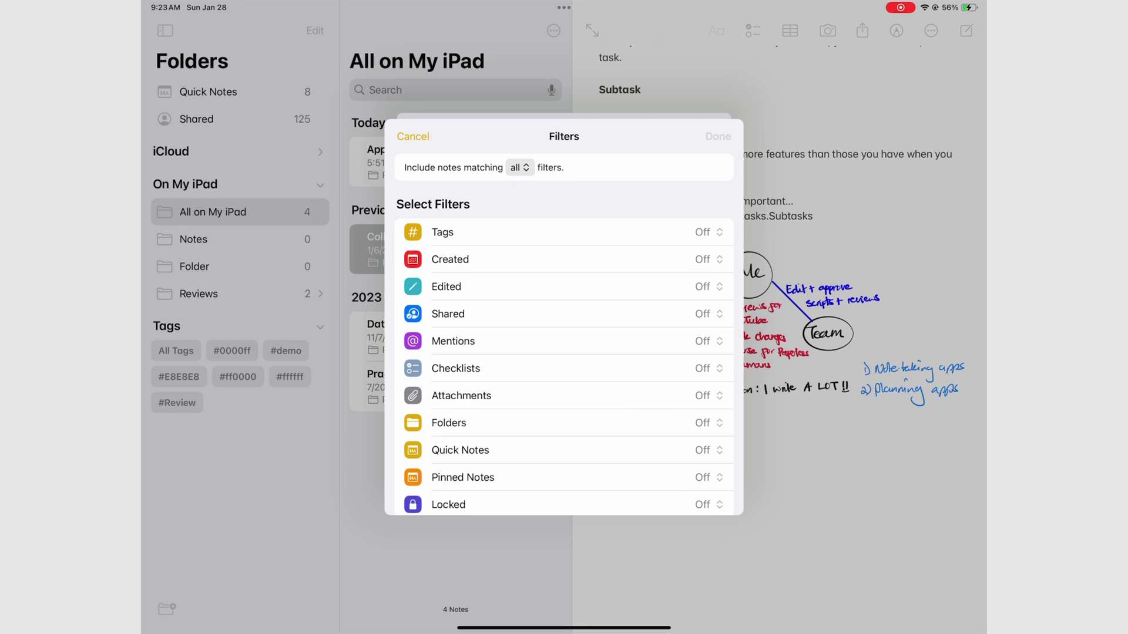
Try Shared as With Anyone and With Specific People, ending on Not Shared
click(708, 312)
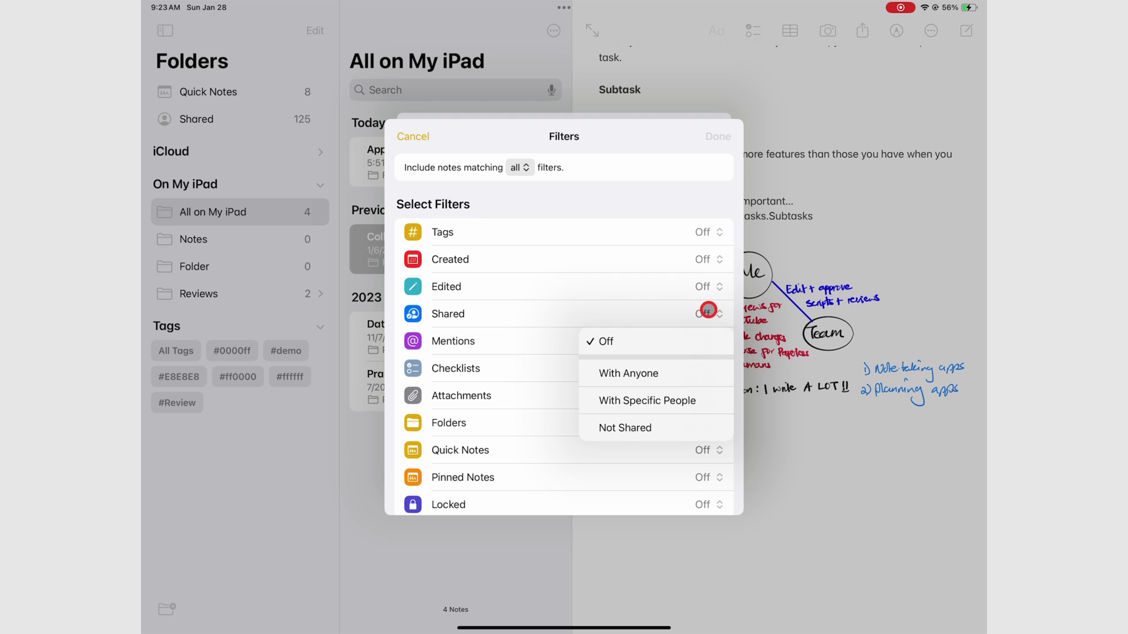
click(693, 371)
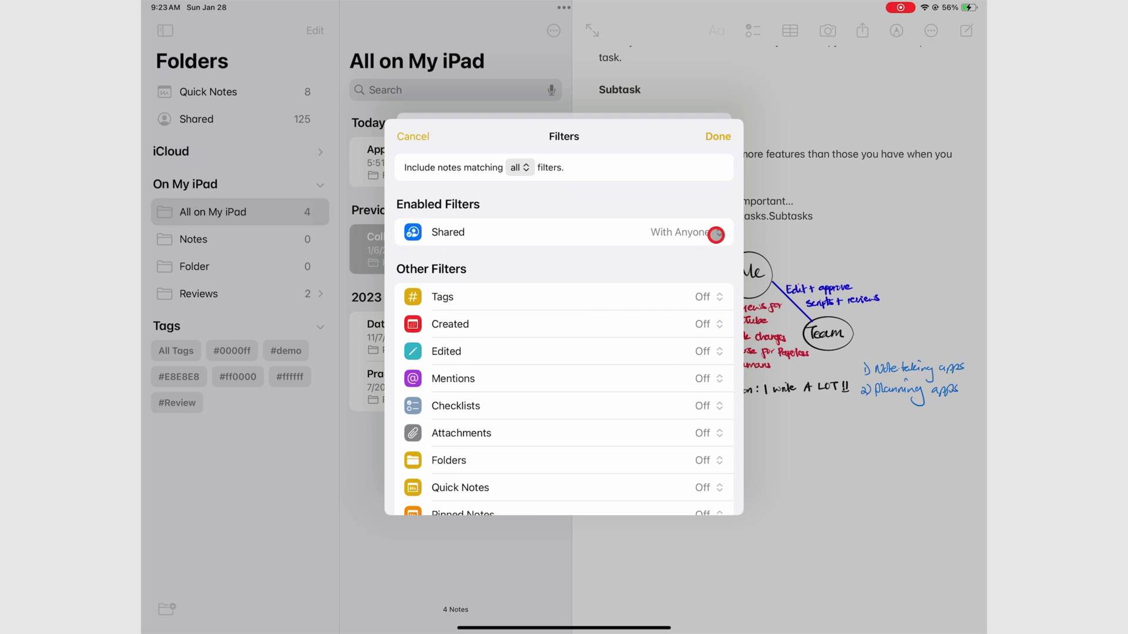
click(718, 233)
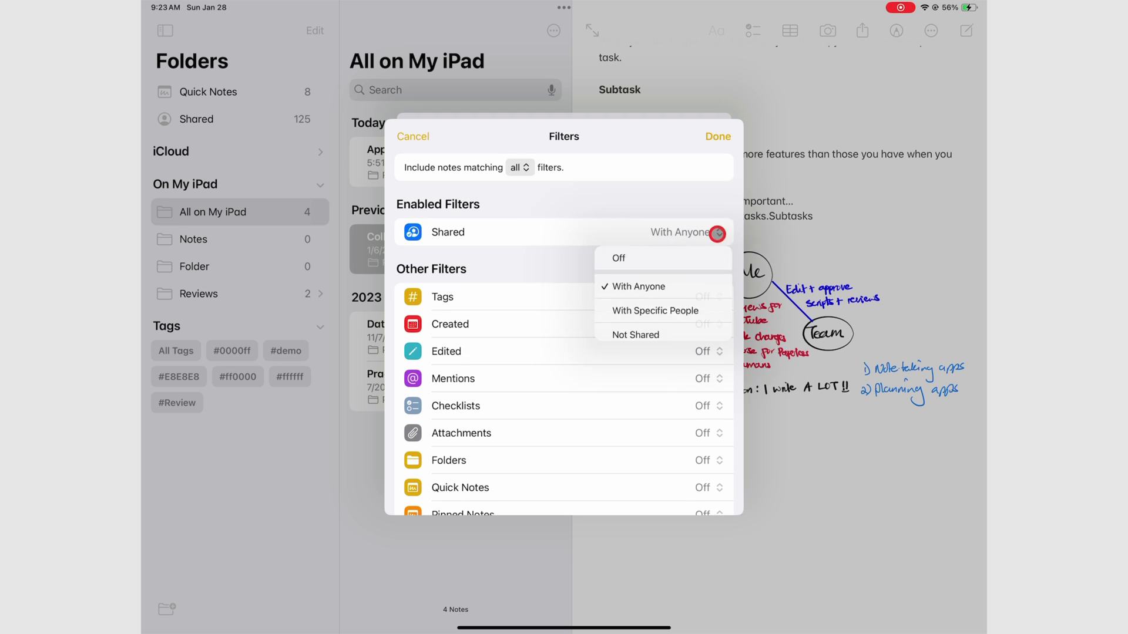
click(689, 318)
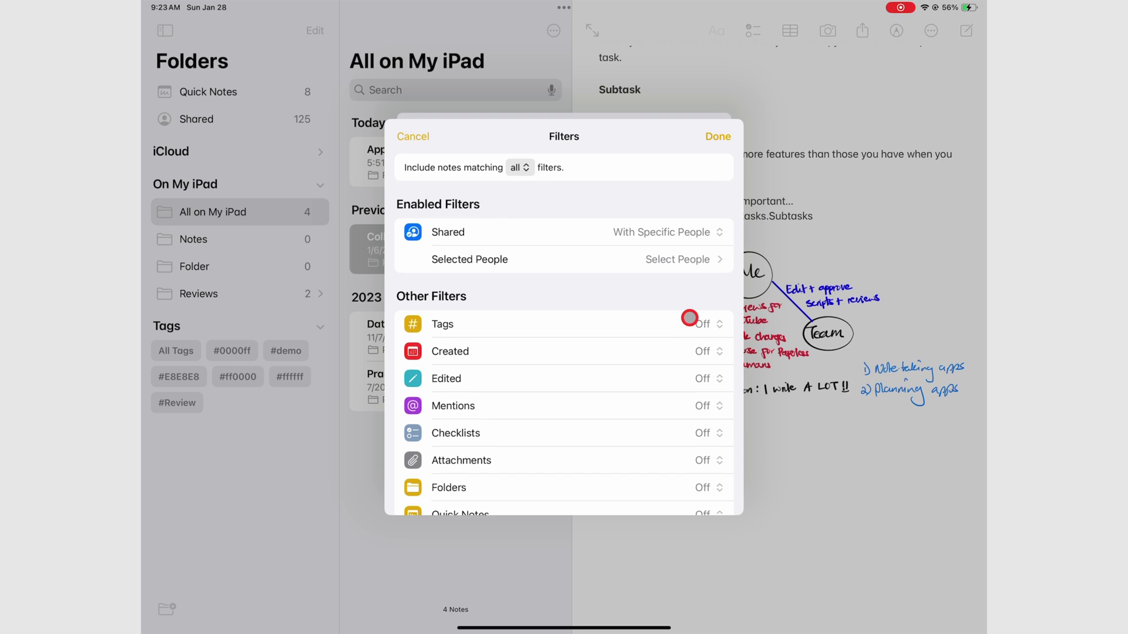
click(700, 233)
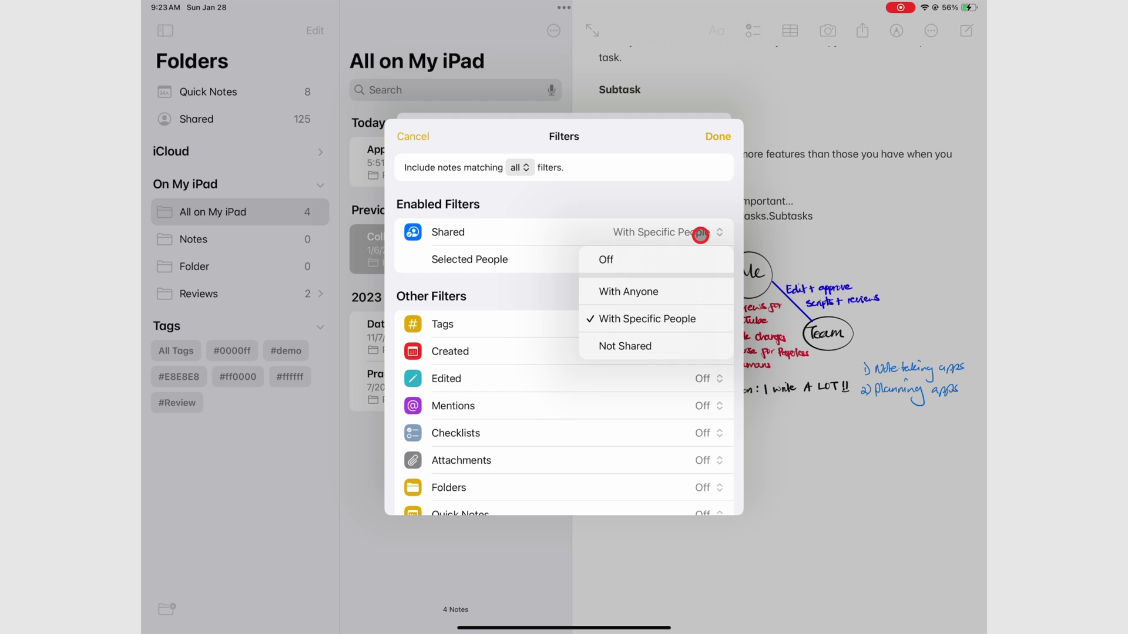
click(675, 340)
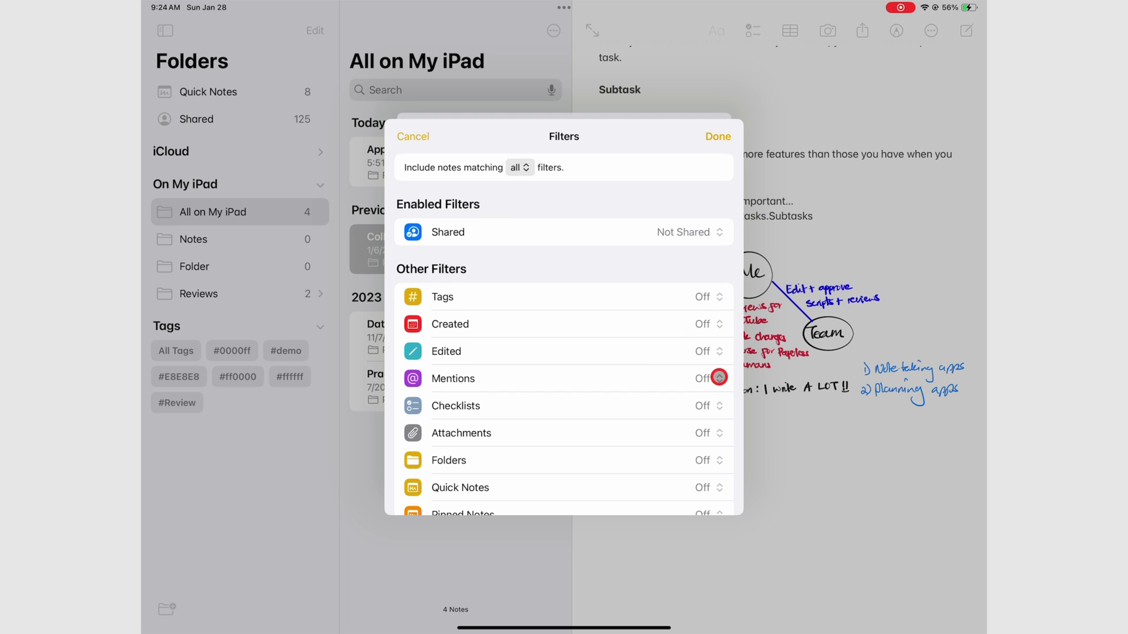
Cycle the Mentions filter through Anyone and Me, ending on Specific People
click(719, 377)
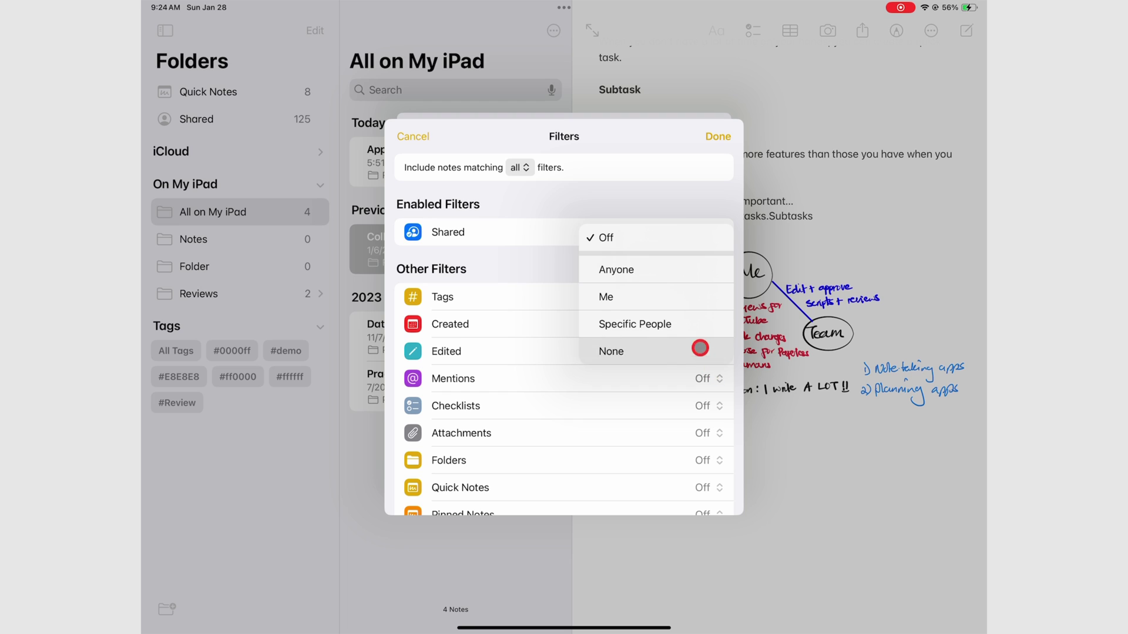
click(682, 281)
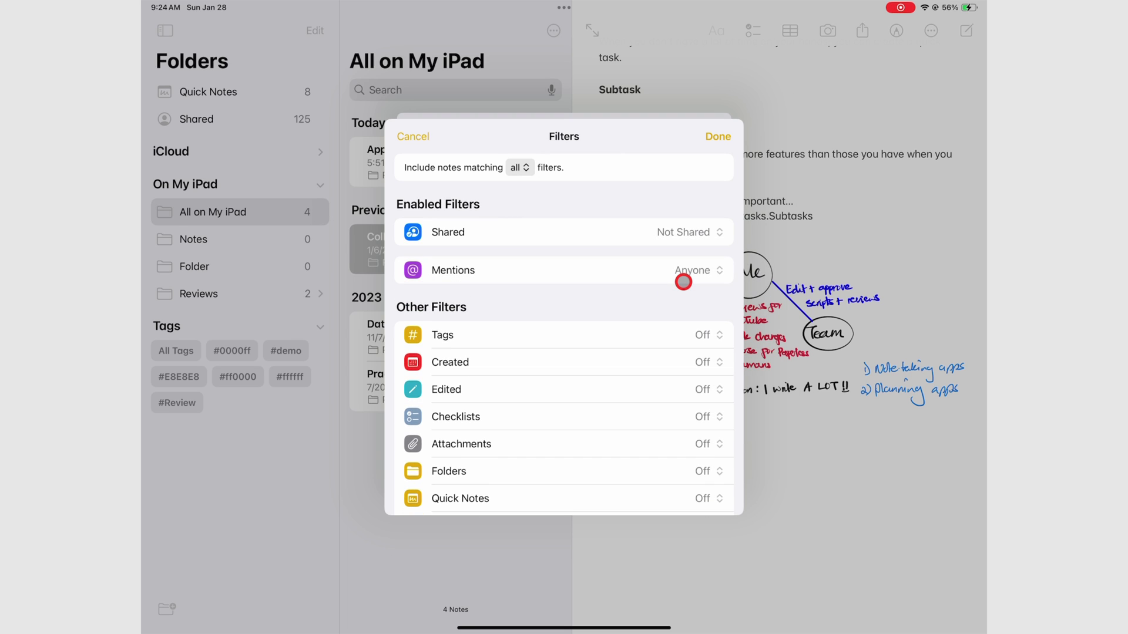
click(718, 268)
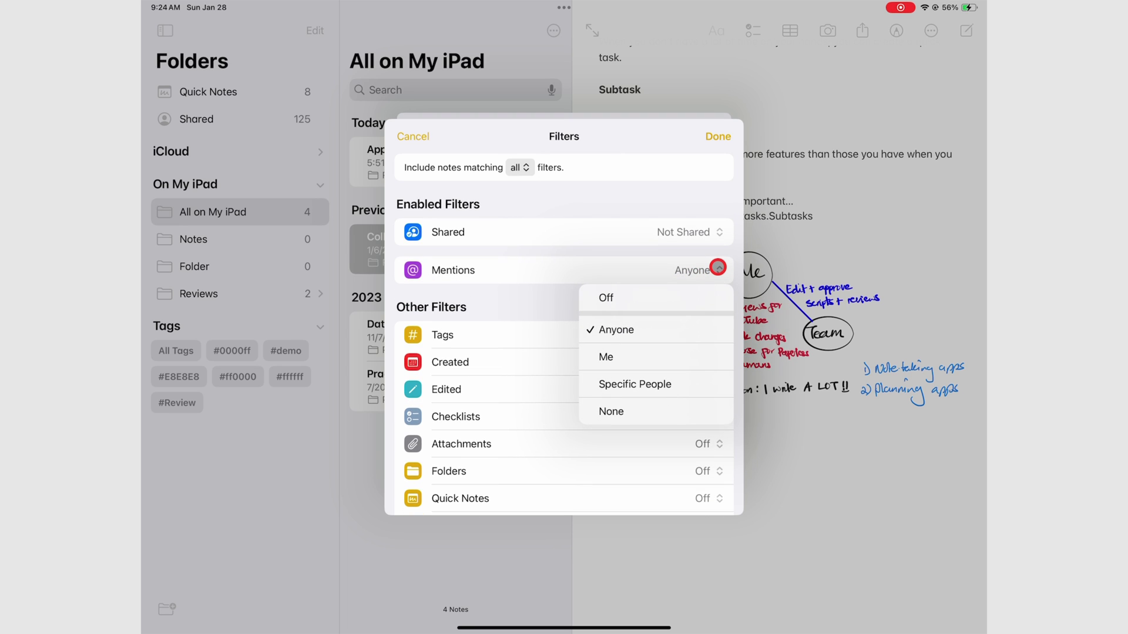
click(710, 350)
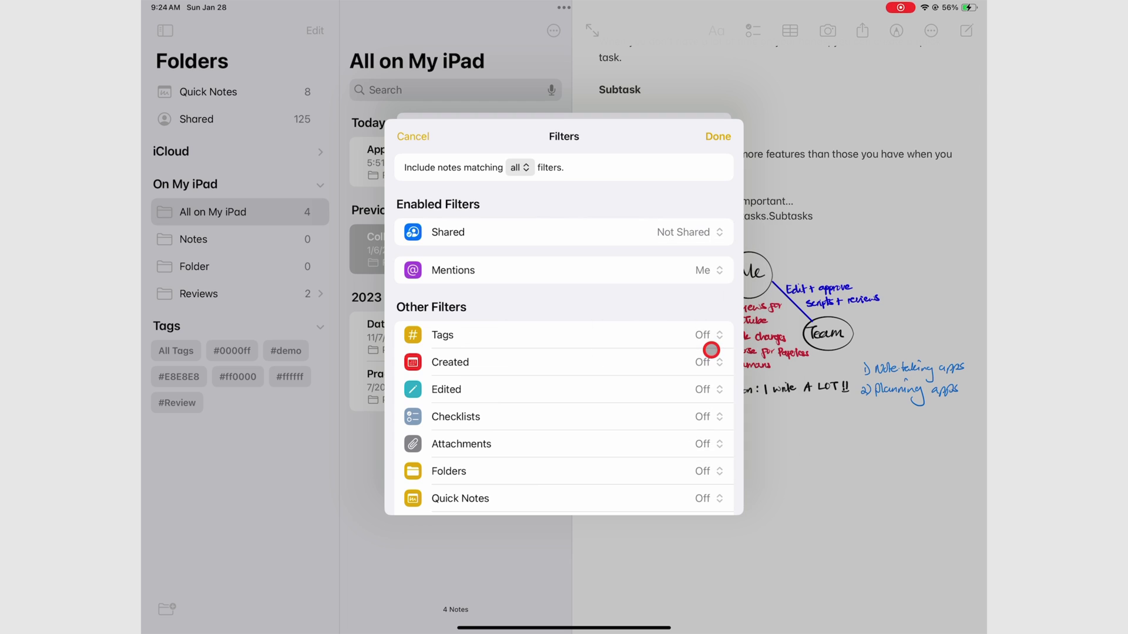
click(715, 268)
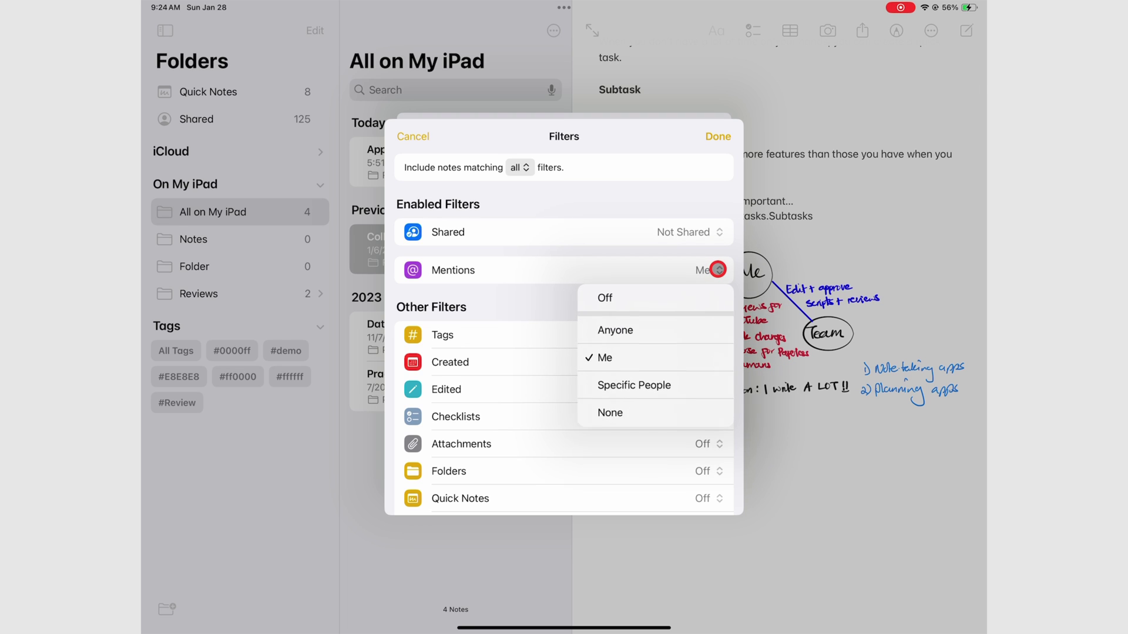
click(721, 377)
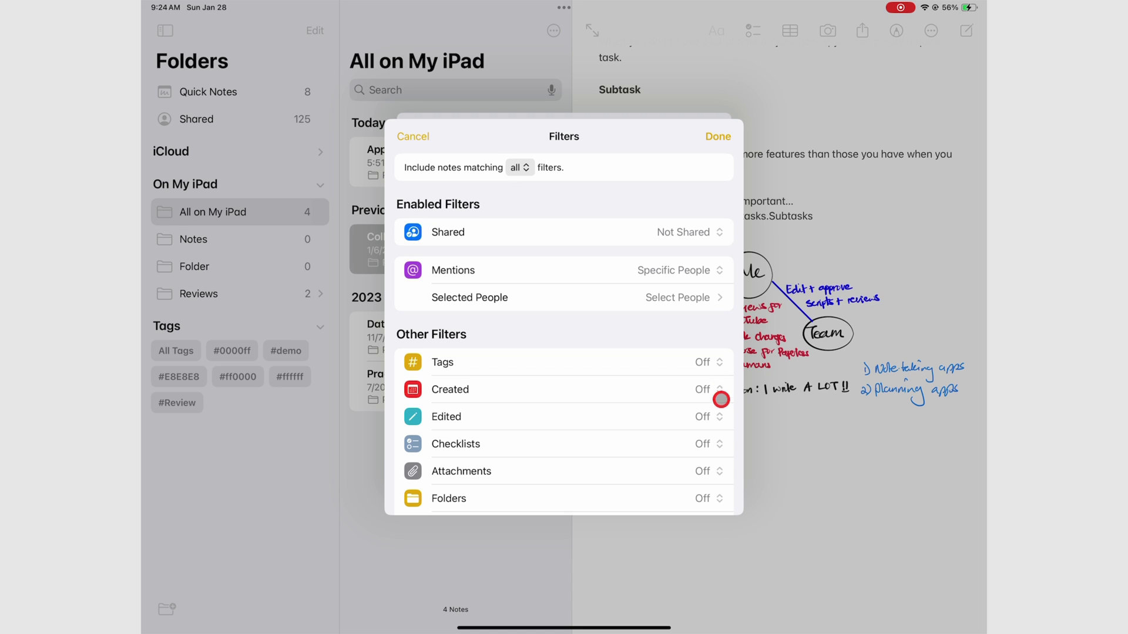
Try the Checklists filter's Any, Unchecked and None options, then set it to Checked
click(717, 444)
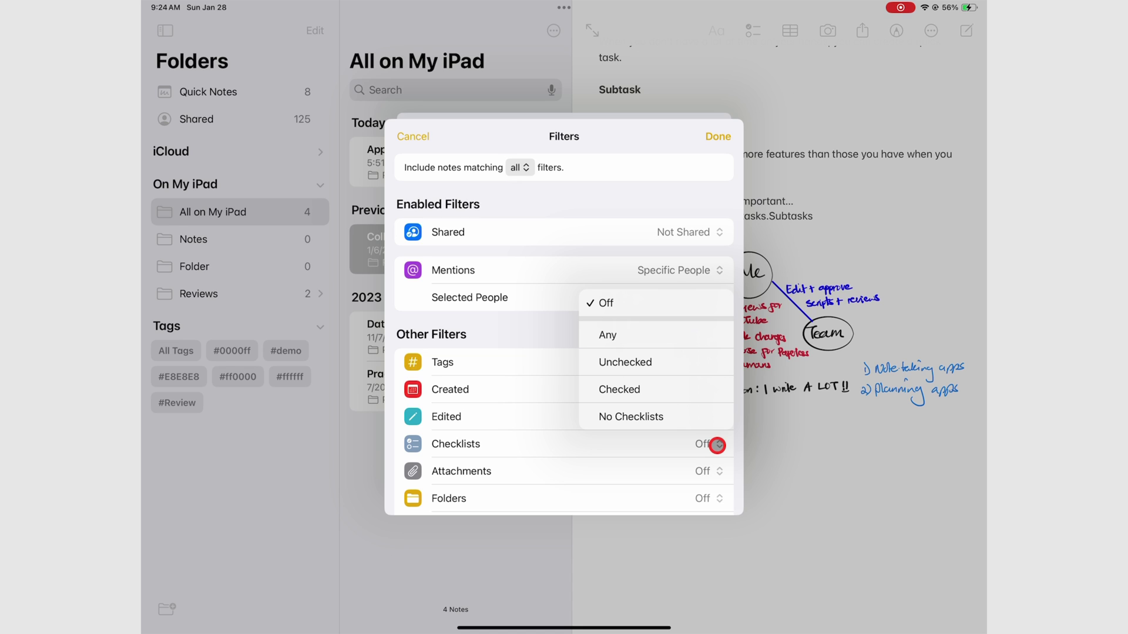
drag(652, 349, 653, 341)
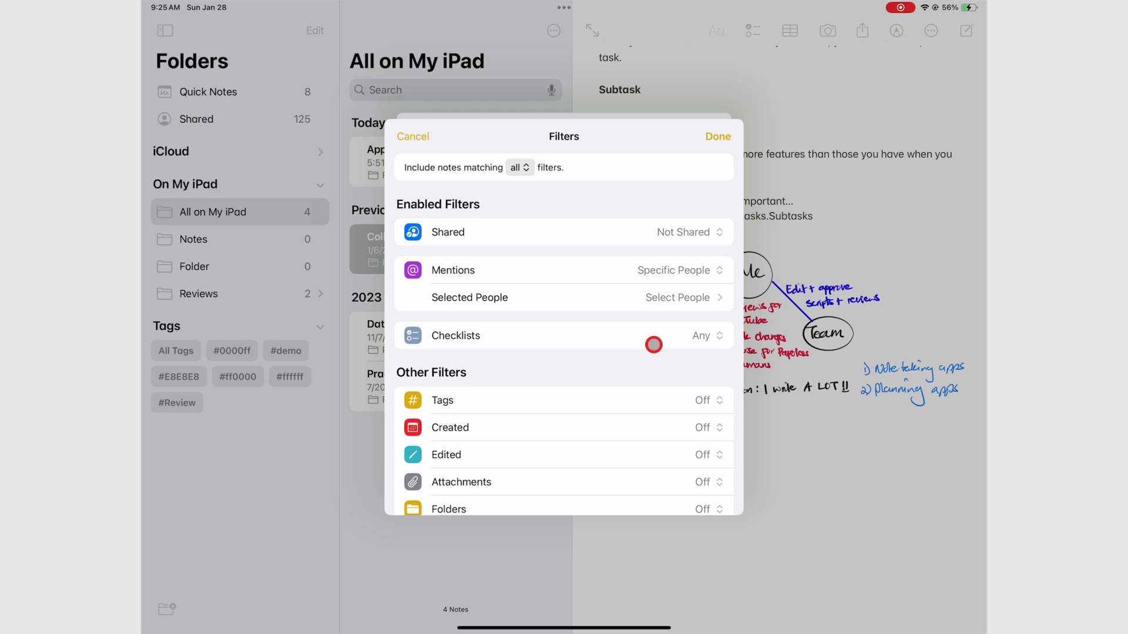
click(710, 335)
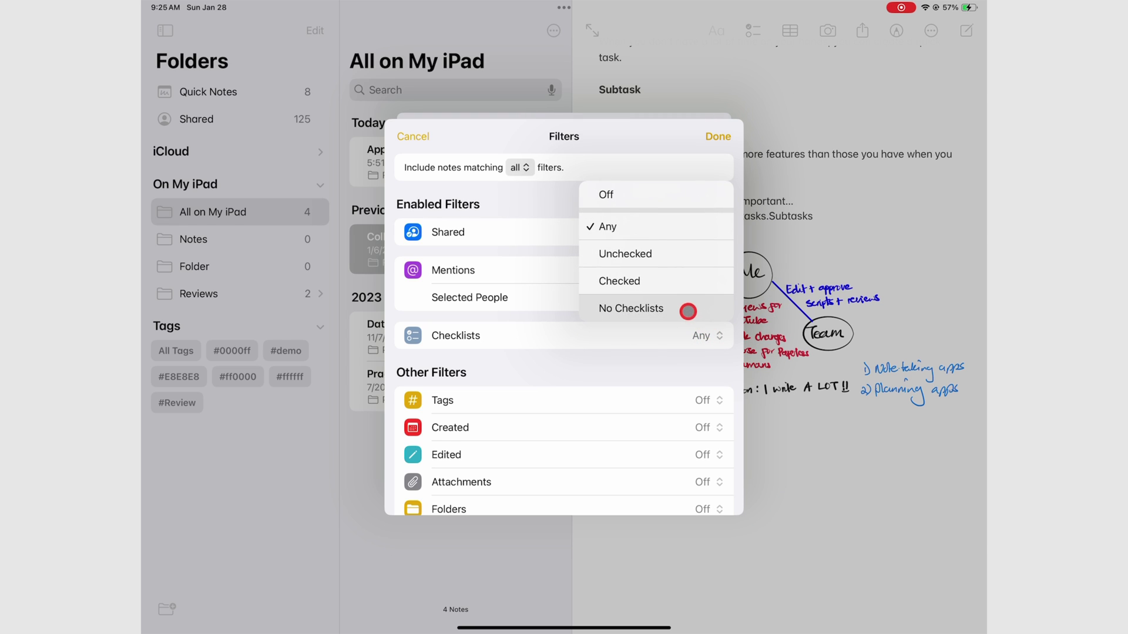
drag(687, 311, 667, 259)
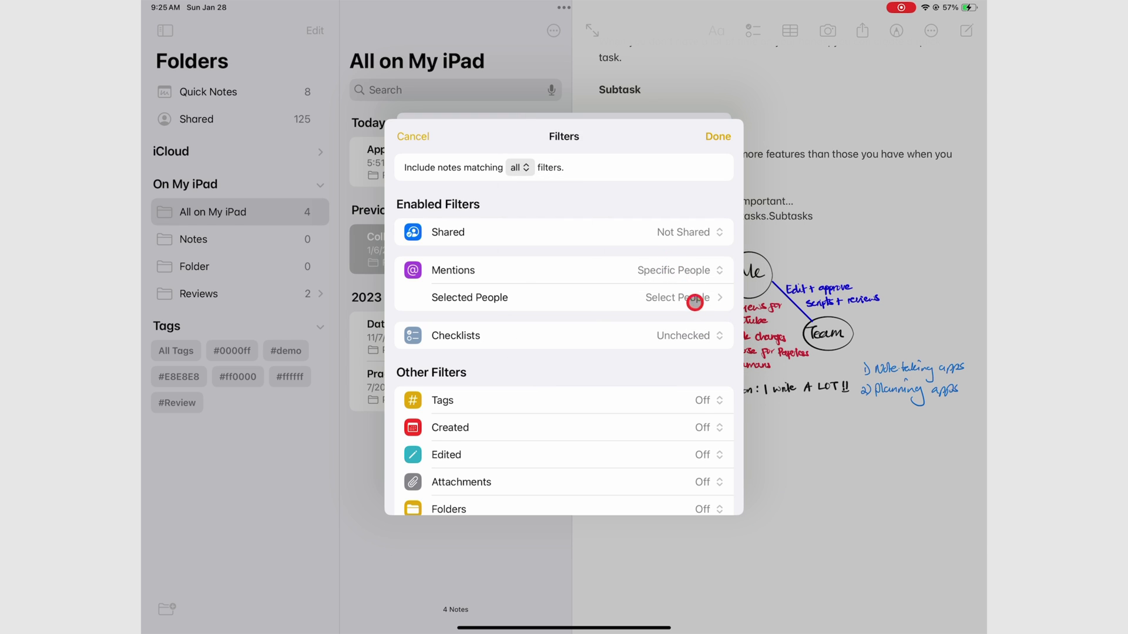
click(718, 335)
drag(693, 309, 659, 287)
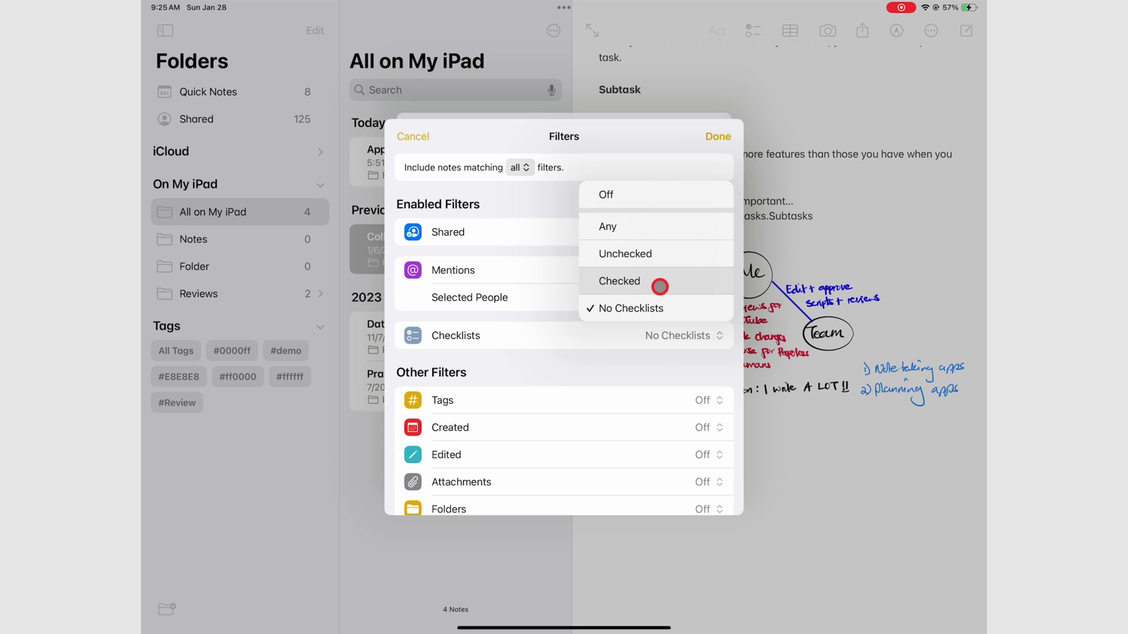
click(659, 285)
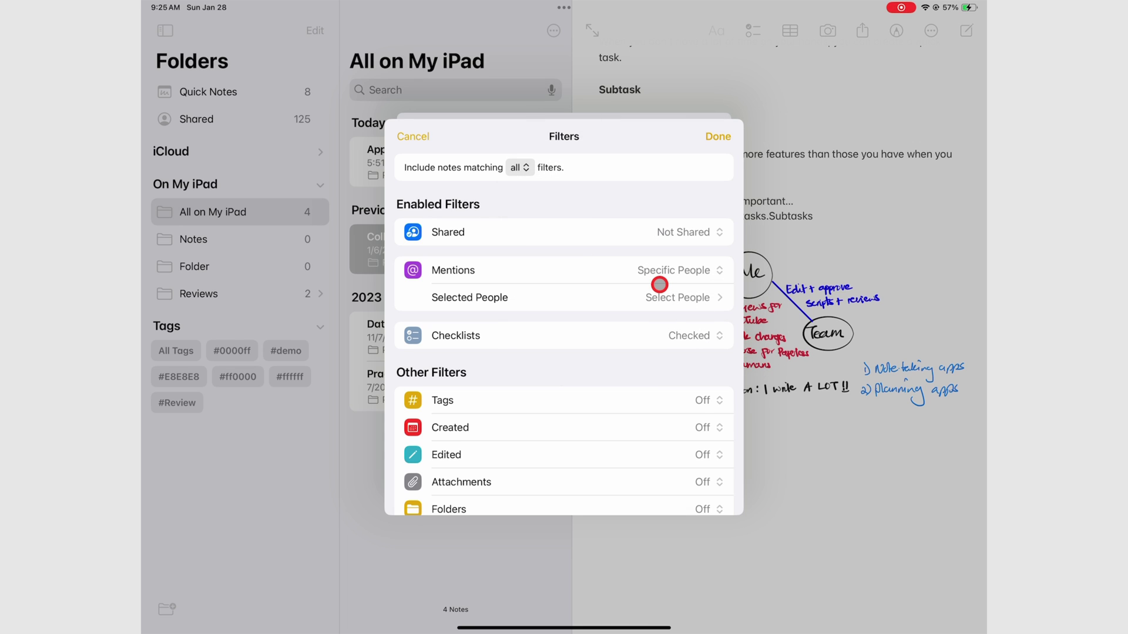
scroll(665, 327, down, 2)
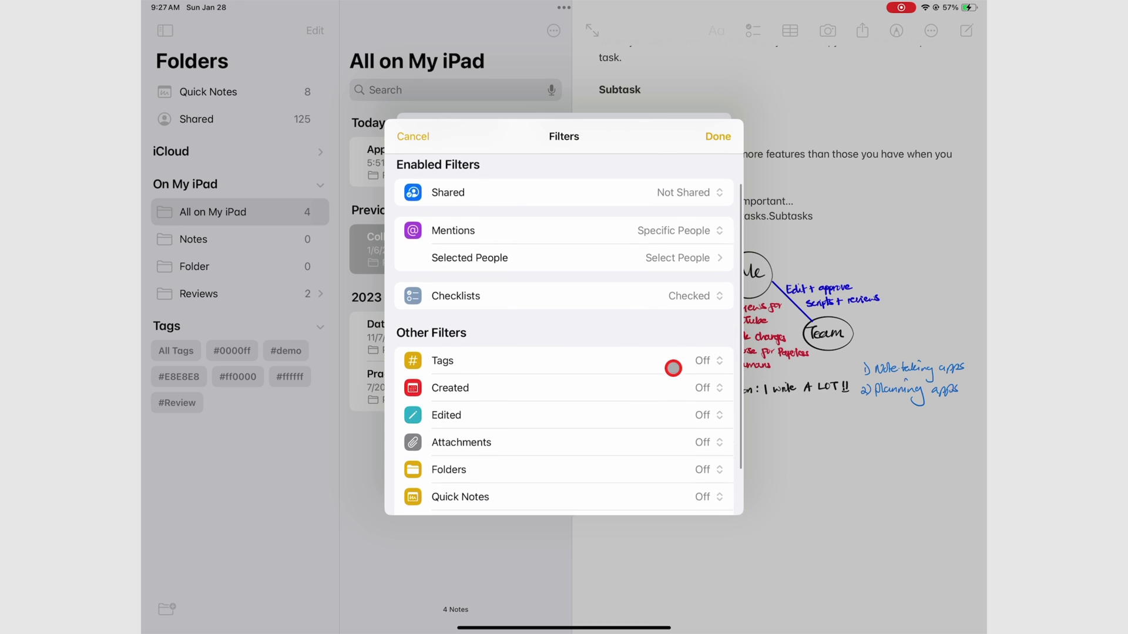
Set the Attachments filter under Other Filters to Any
click(720, 440)
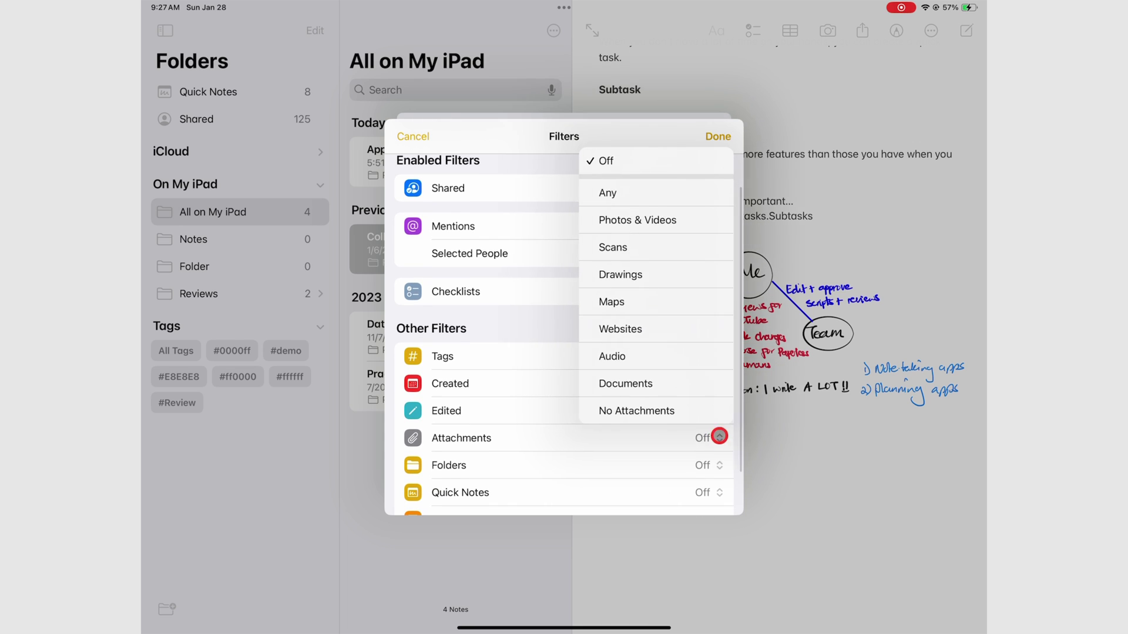
click(674, 201)
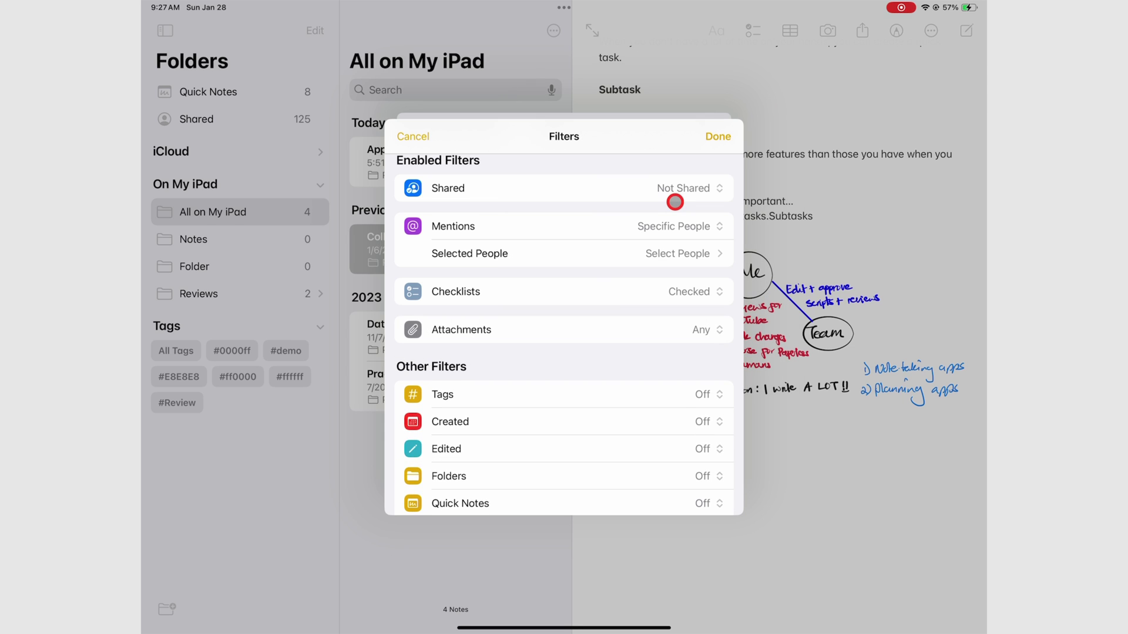
click(723, 331)
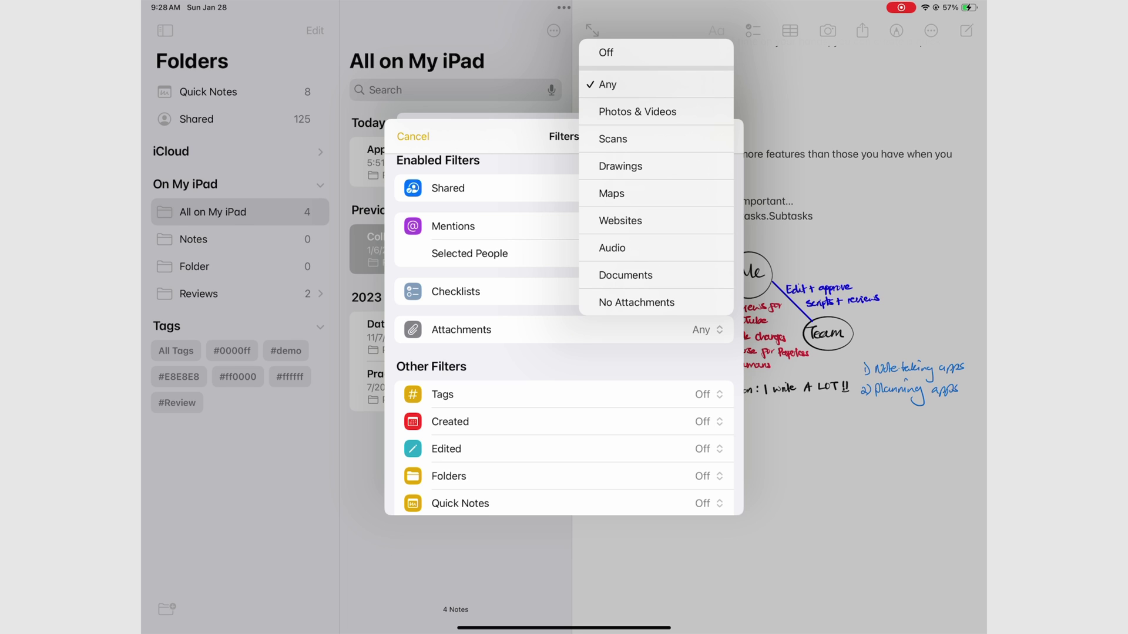
scroll(730, 395, down, 2)
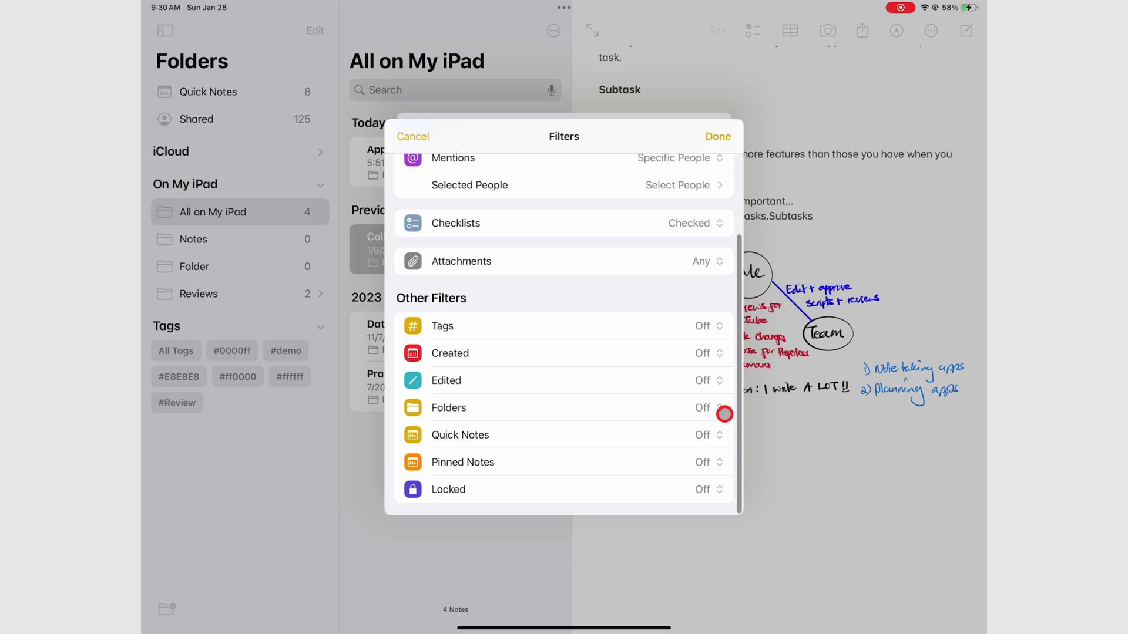
Switch the Folders filter to Exclude Selected, adding Plans alongside the already-selected Scripts folder
click(718, 411)
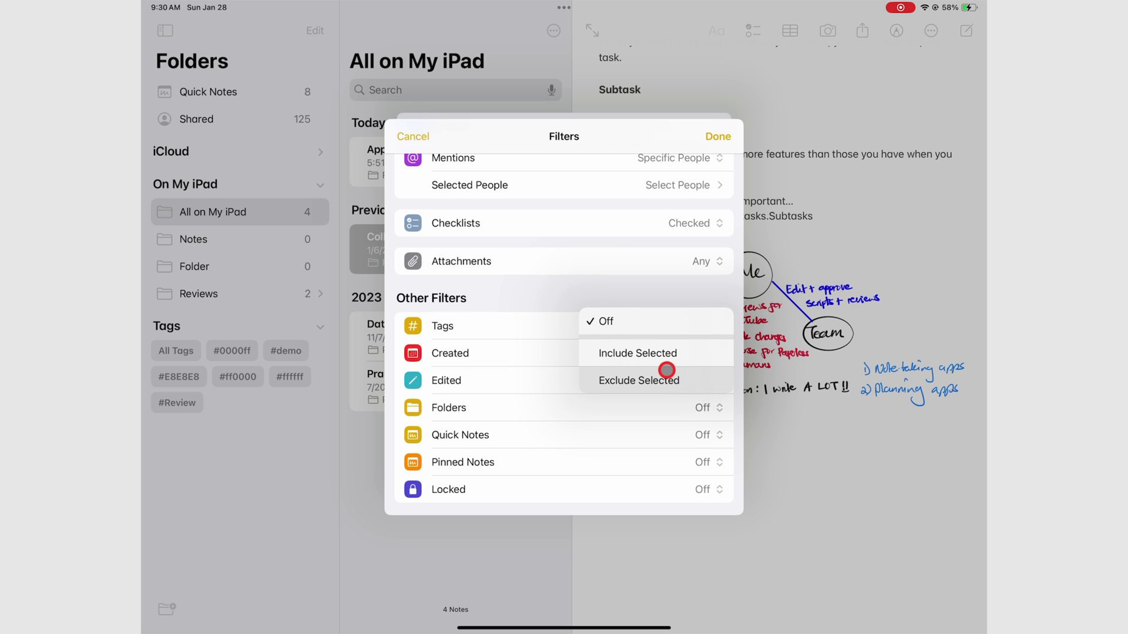
click(665, 357)
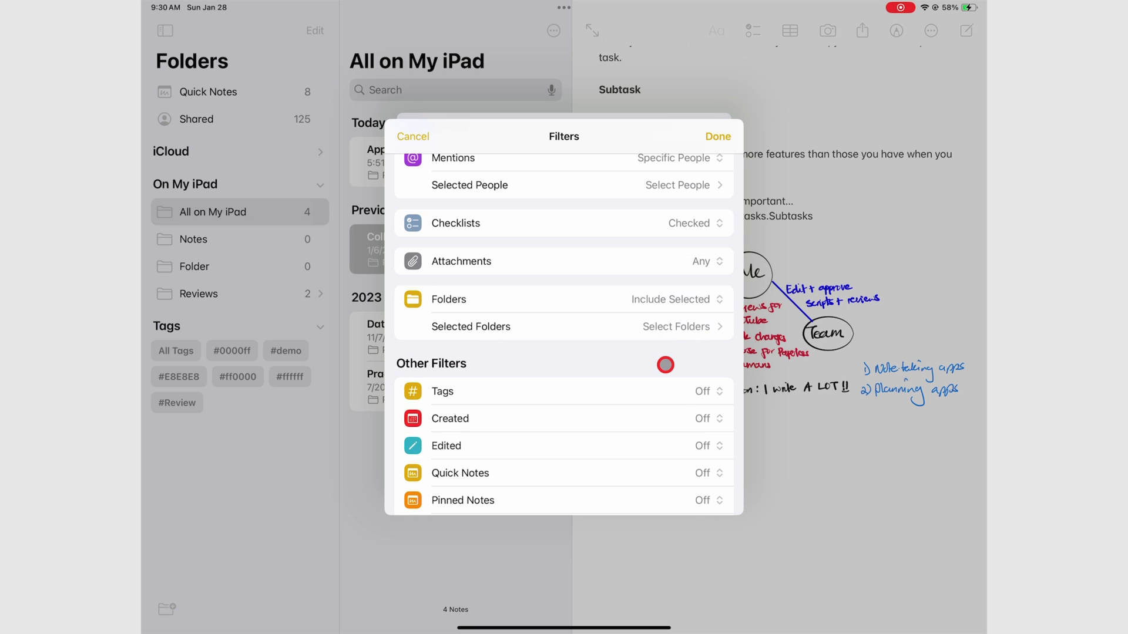
click(678, 299)
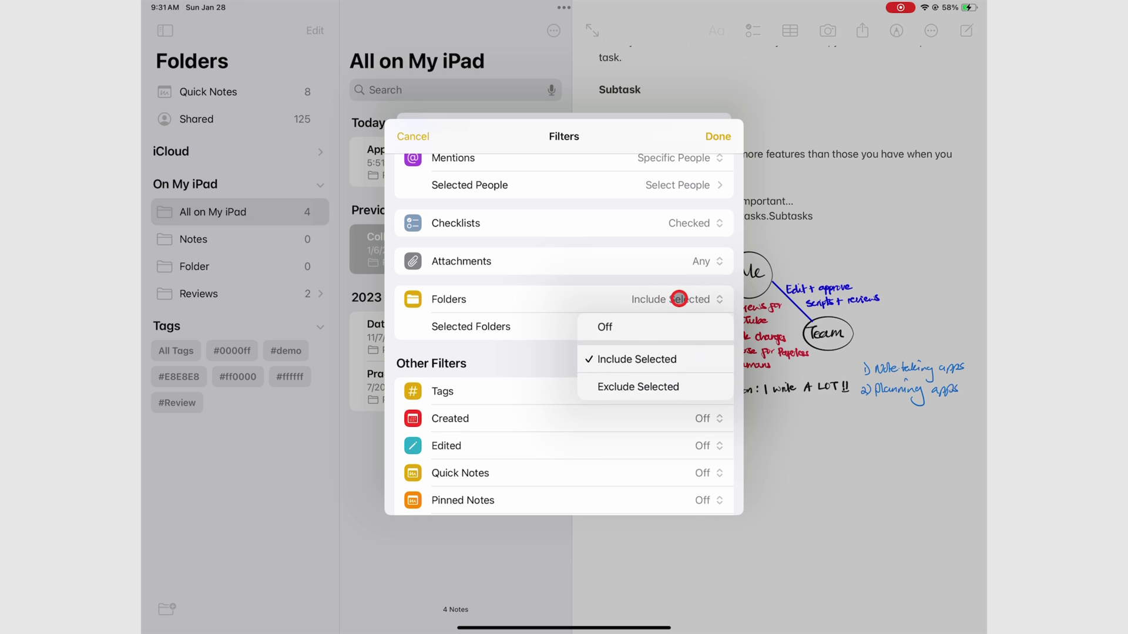
click(696, 386)
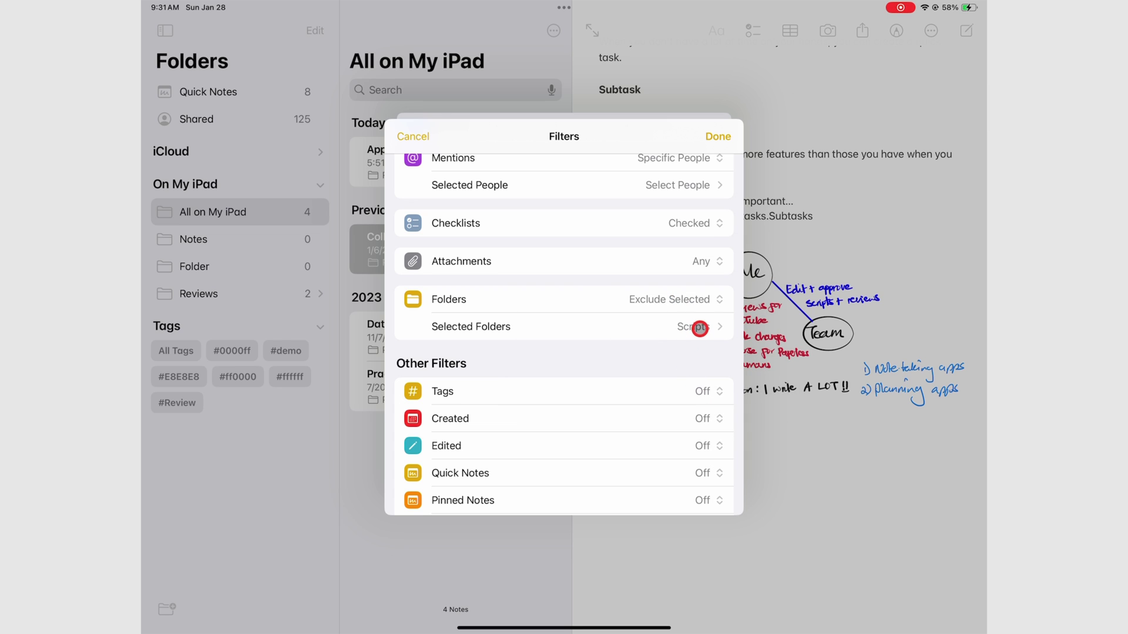
click(700, 327)
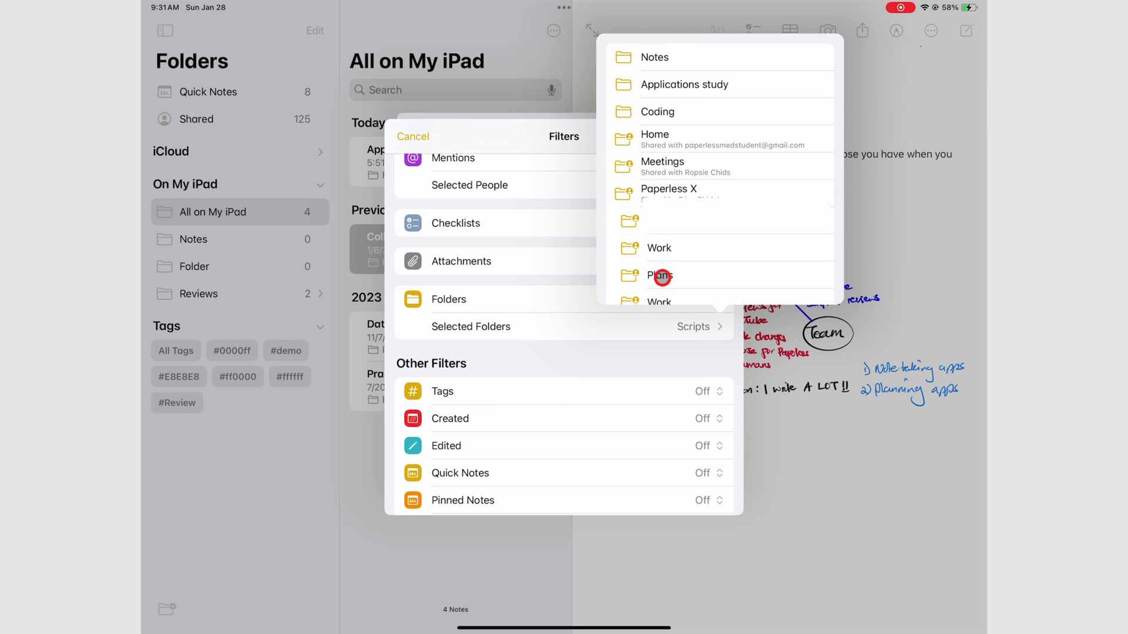
click(661, 276)
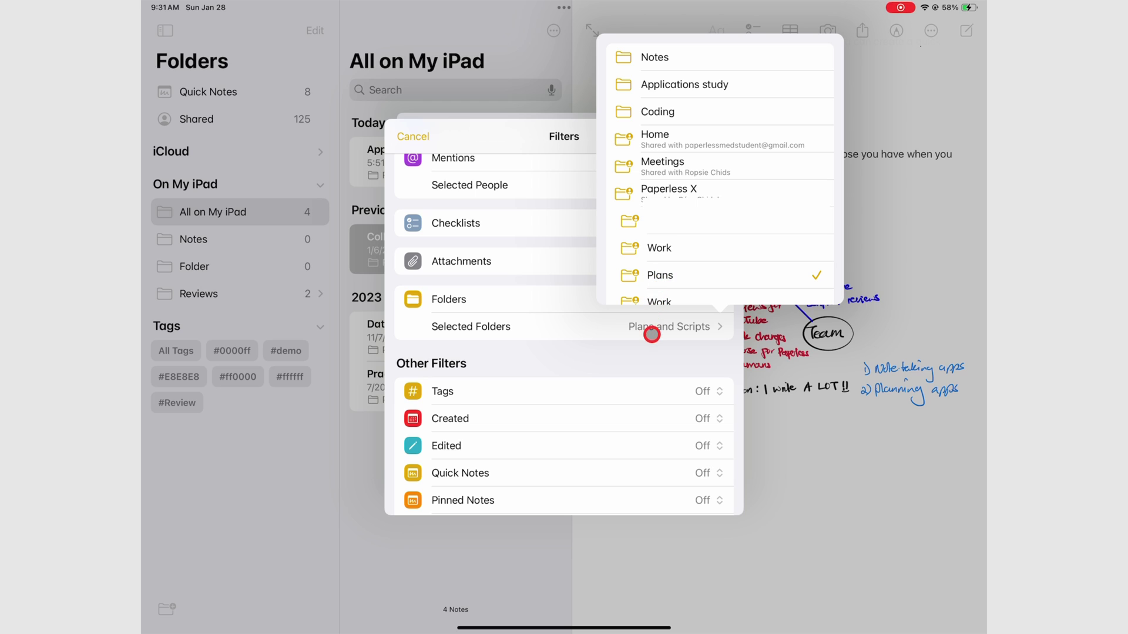
click(651, 342)
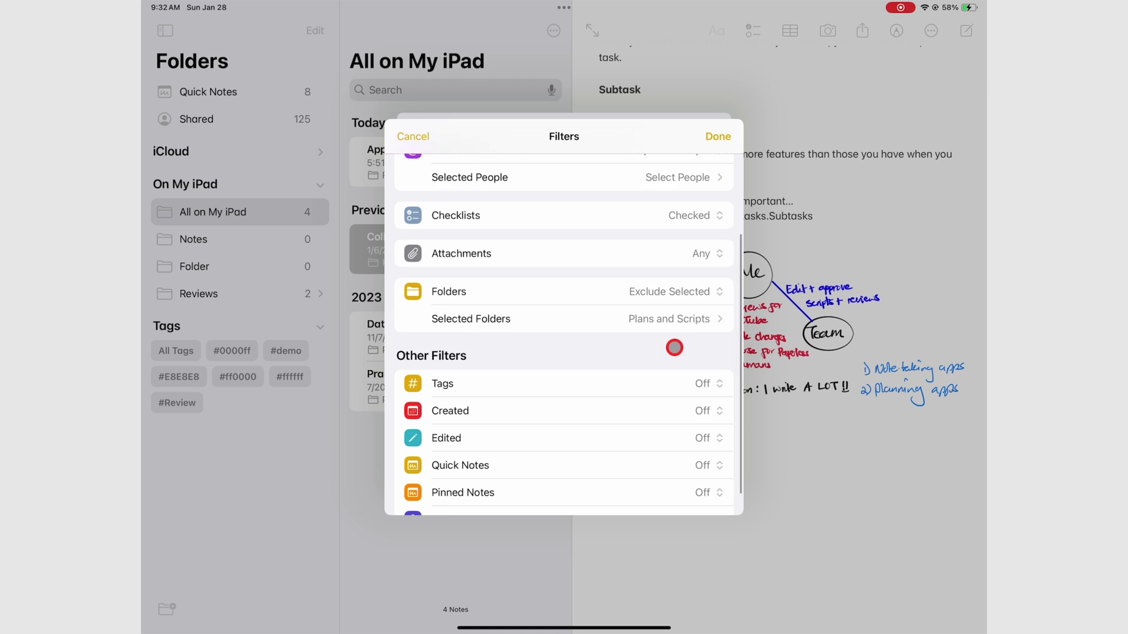
Set the Quick Notes, Pinned Notes and Locked filters each to Exclude
click(722, 434)
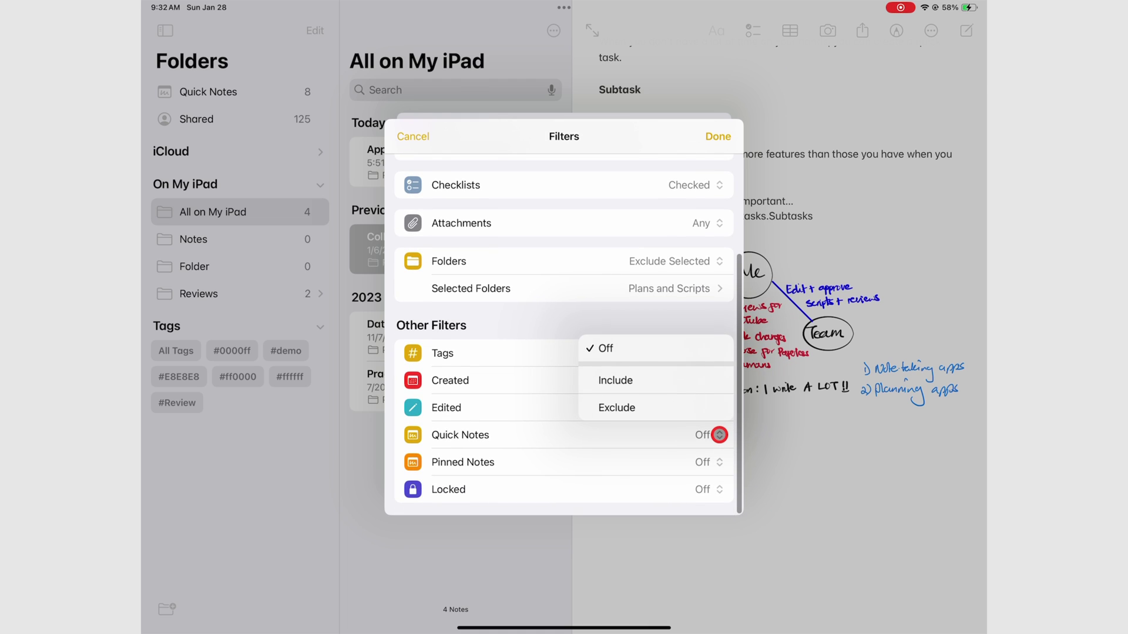
click(669, 385)
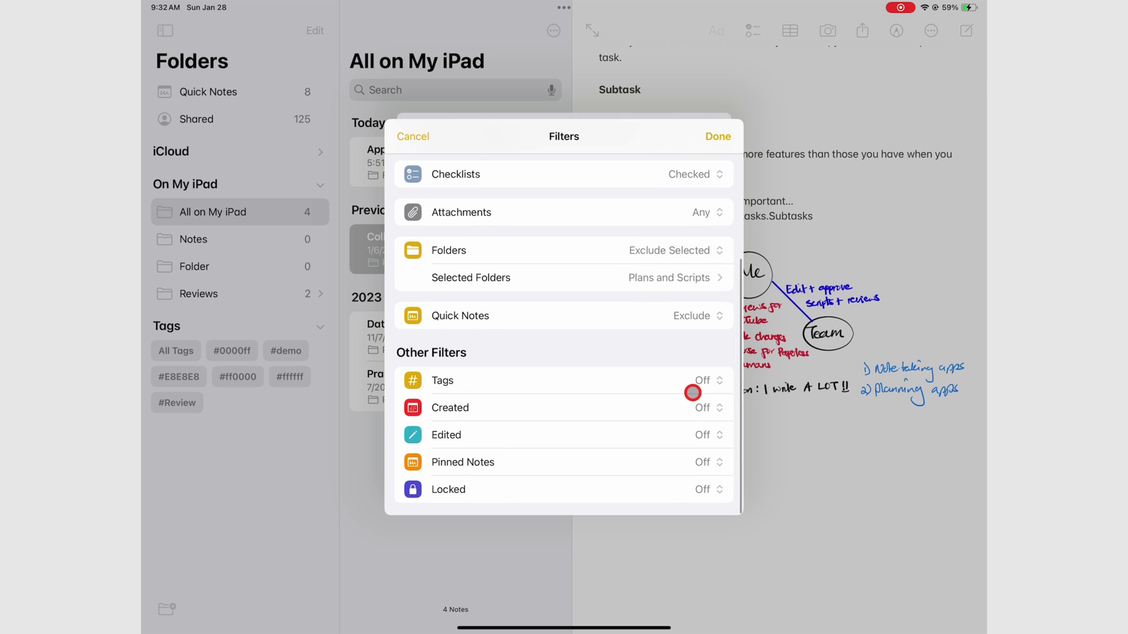
click(721, 463)
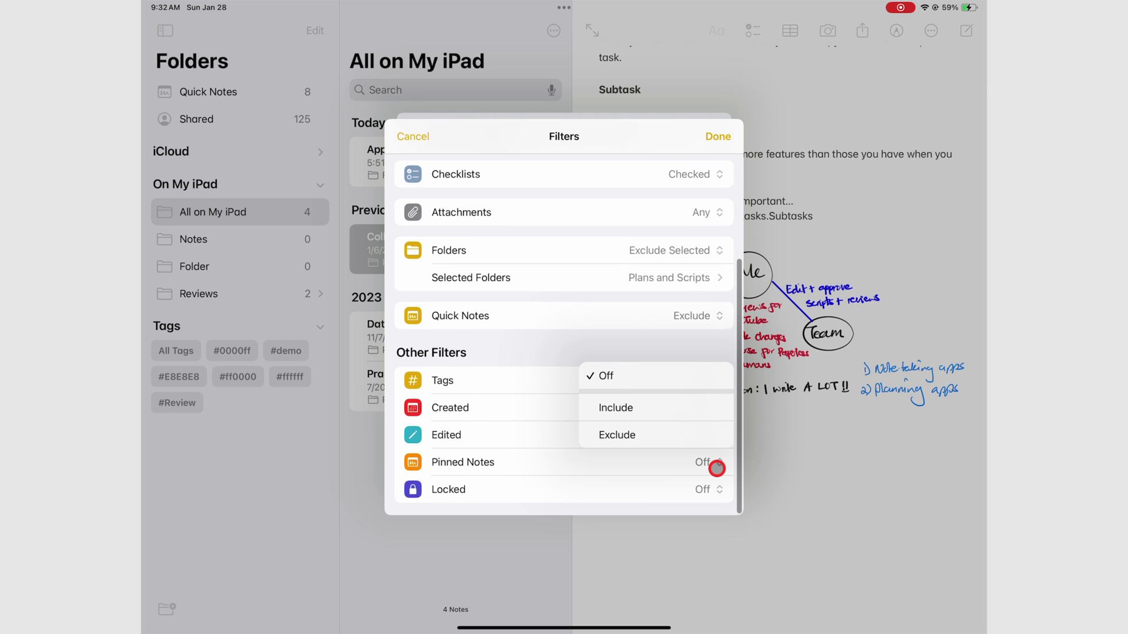
click(670, 414)
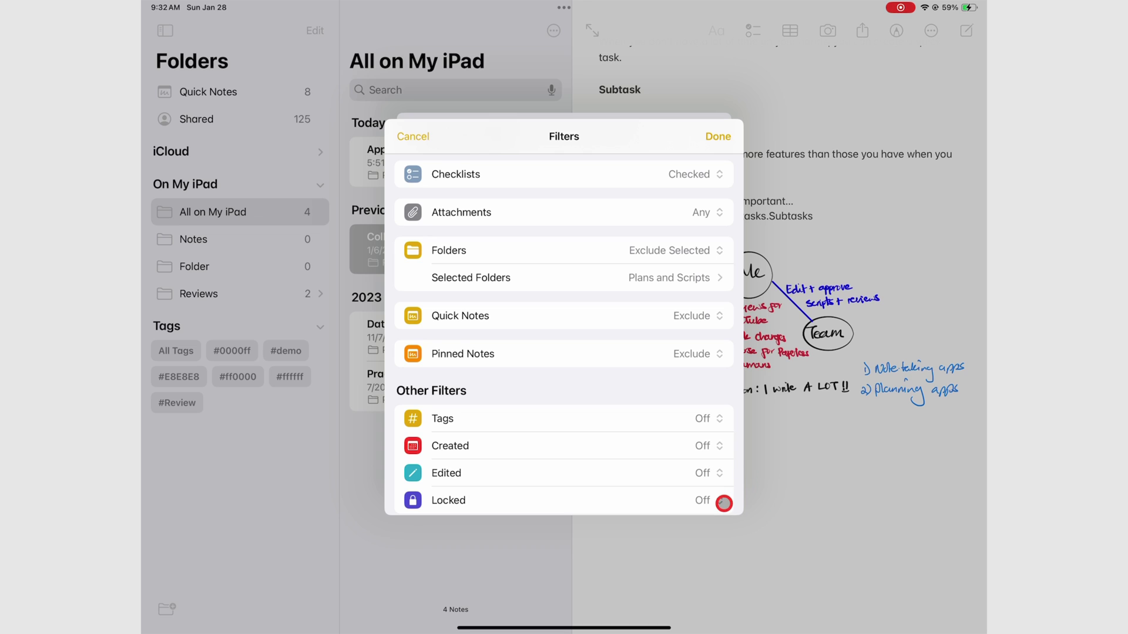
click(722, 499)
click(661, 468)
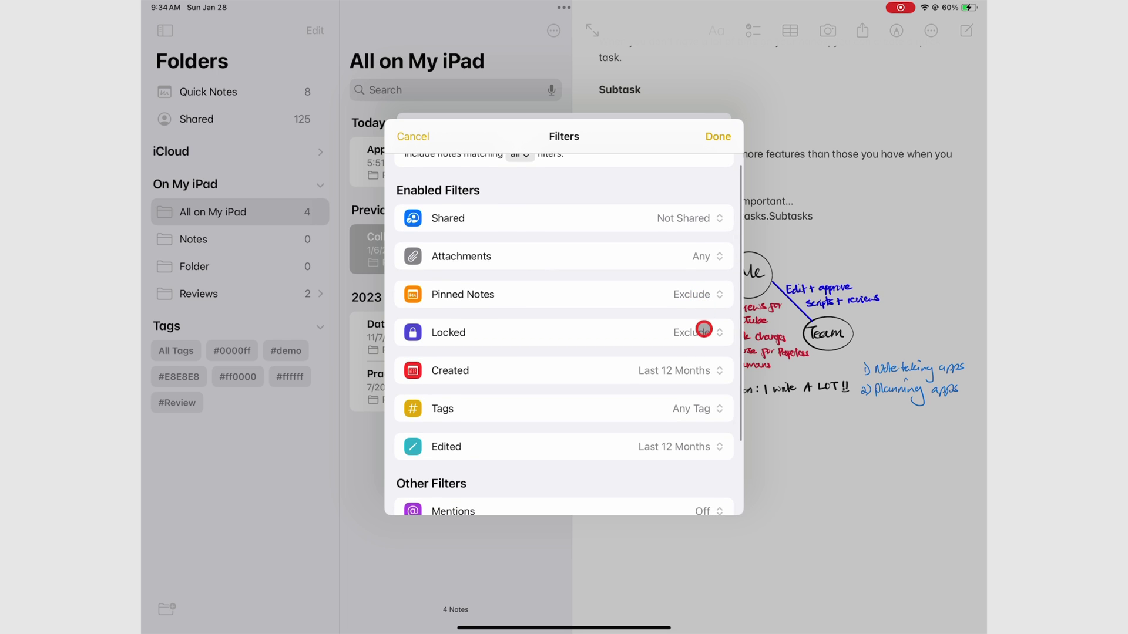
scroll(703, 333, down, 2)
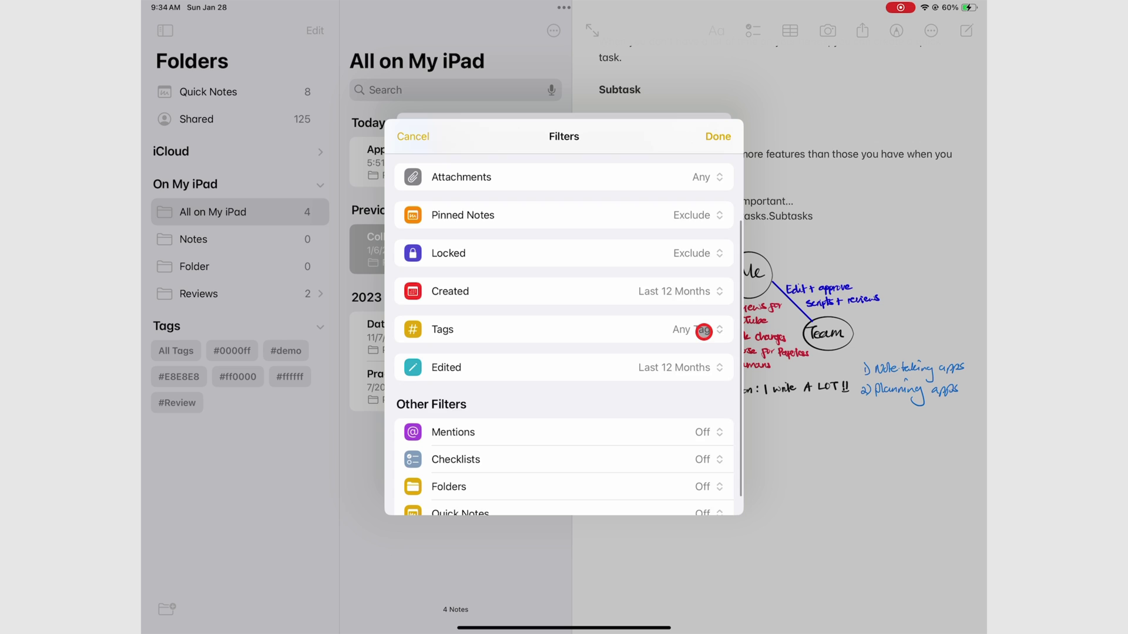
scroll(704, 333, up, 2)
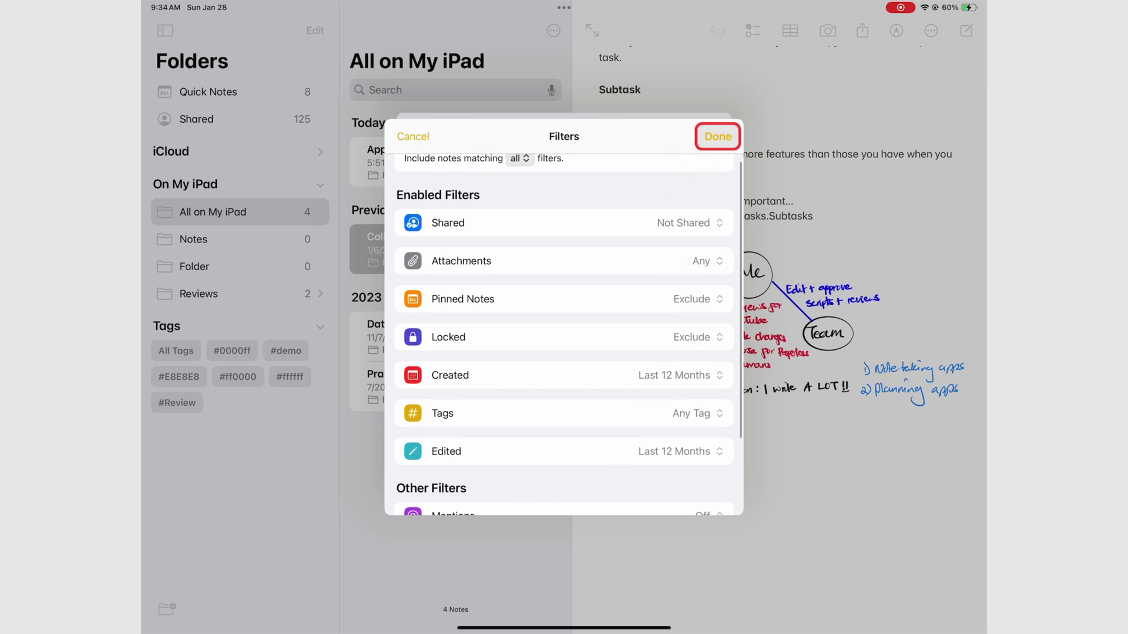
Confirm the Filters sheet, returning to New Smart Folder with 7 filters enabled
click(717, 136)
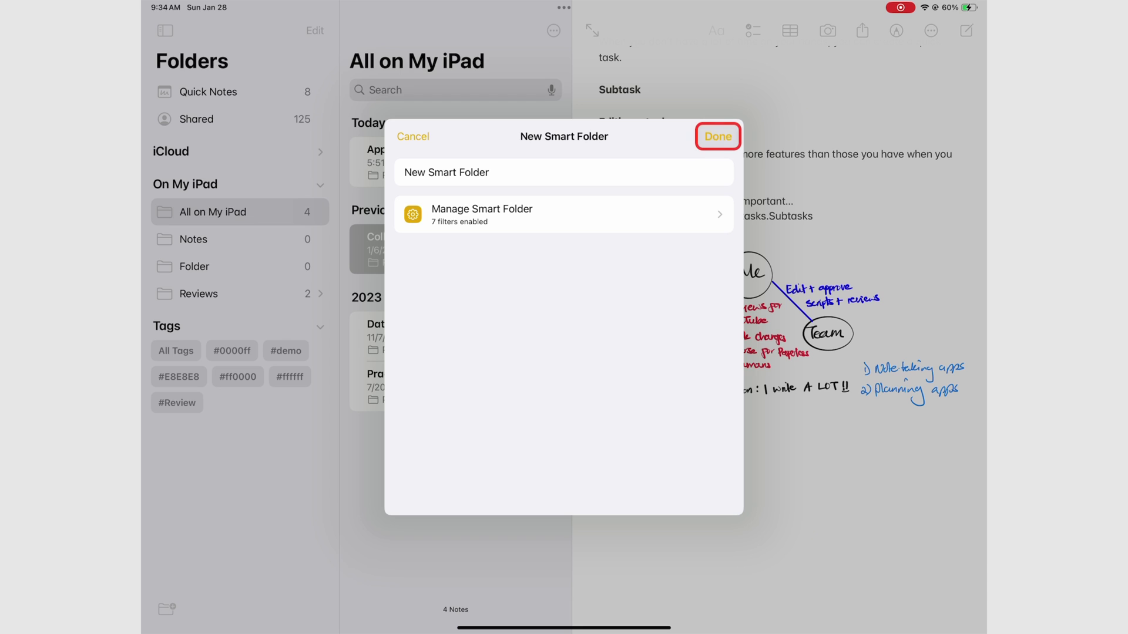
Save New Smart Folder and open it from the iCloud sidebar
click(718, 137)
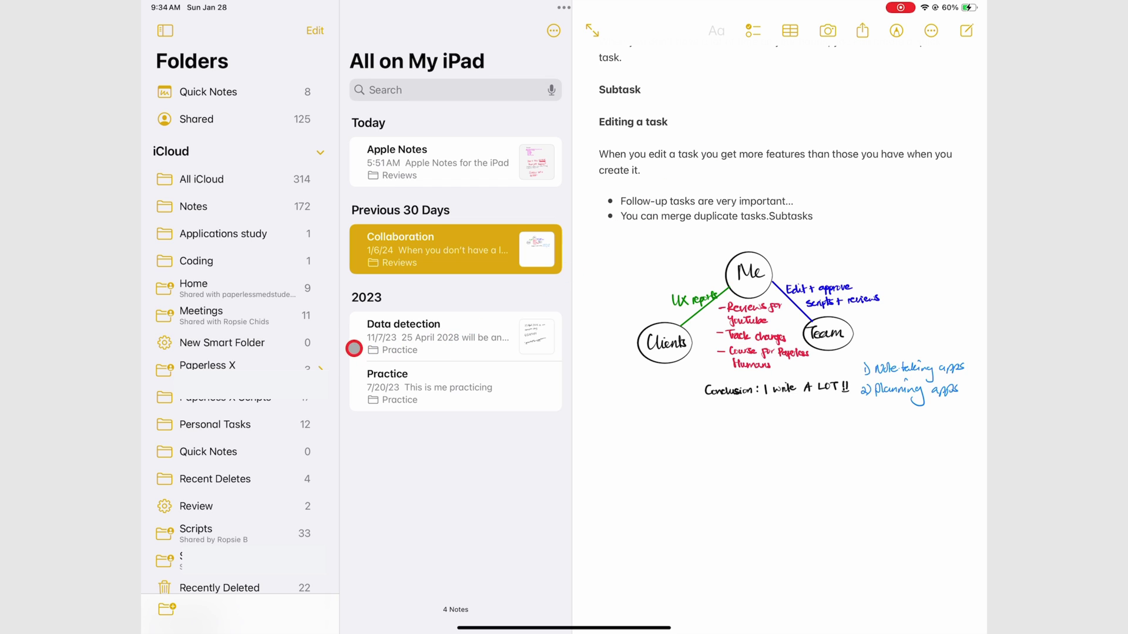
click(274, 348)
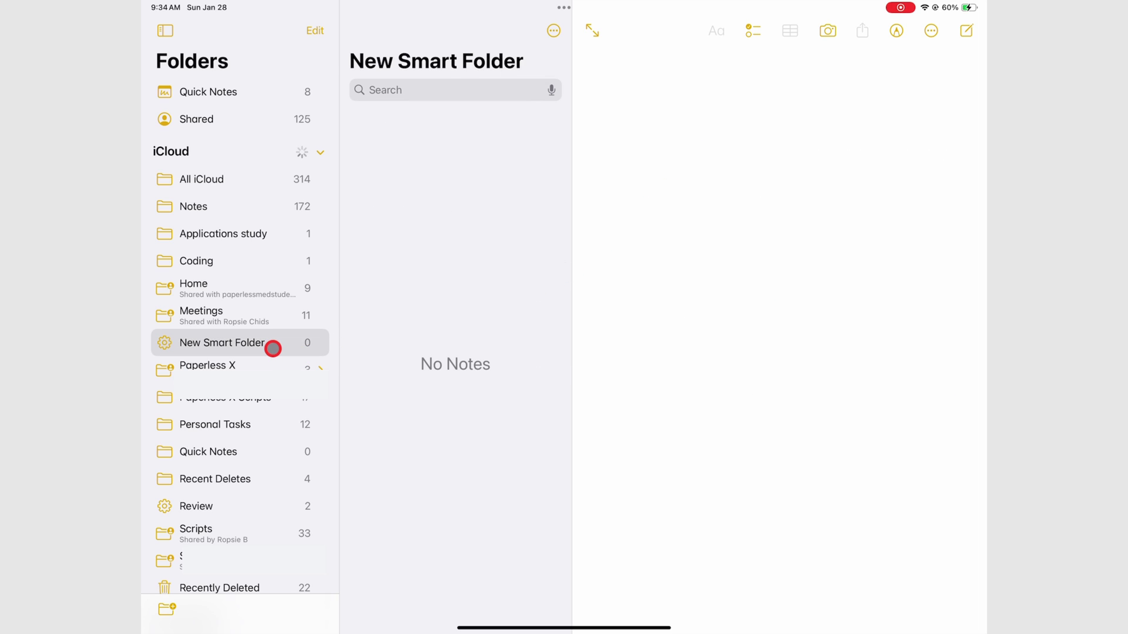